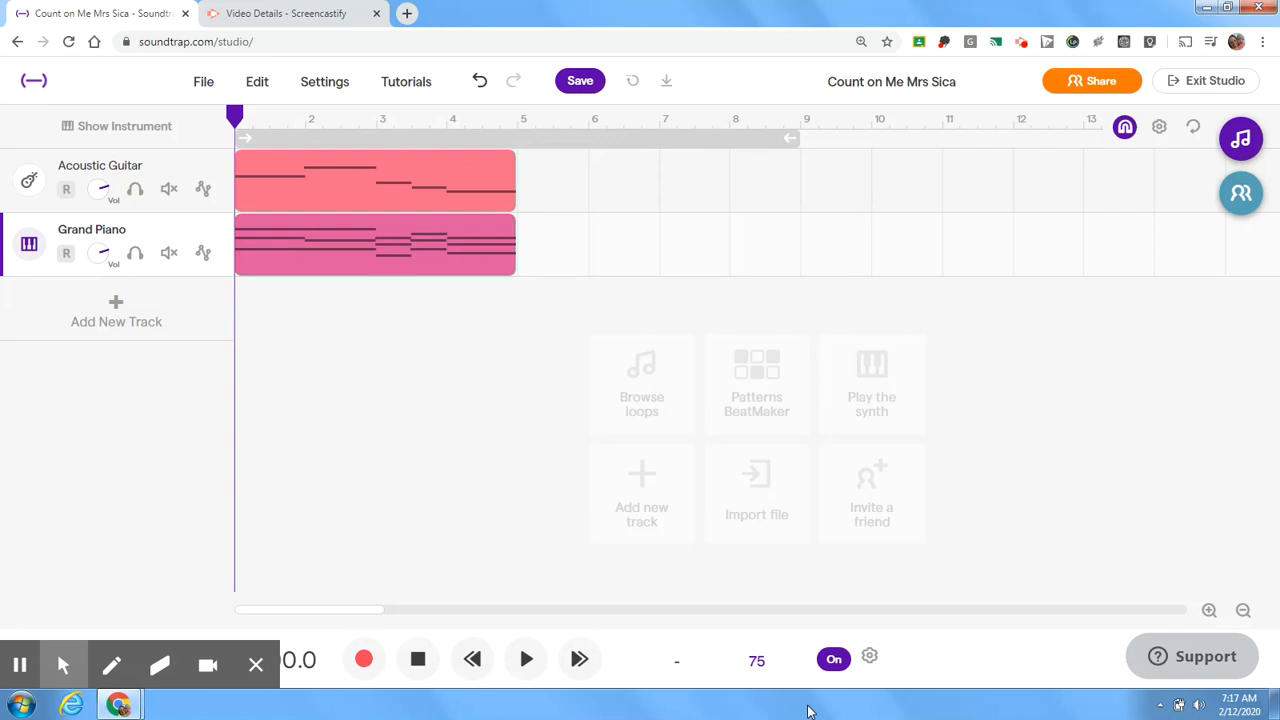
Add a new piano and keyboards track and set its instrument to the Choir preset Mmm Male Tenor
click(148, 320)
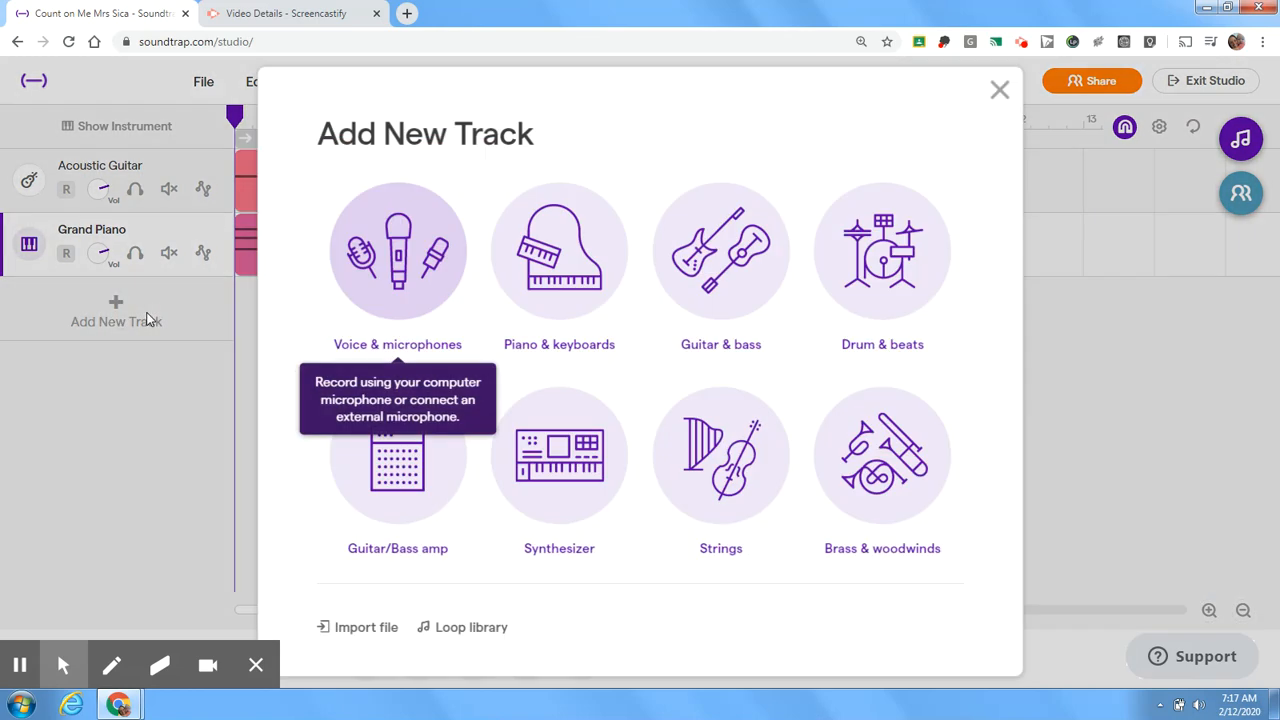
click(580, 225)
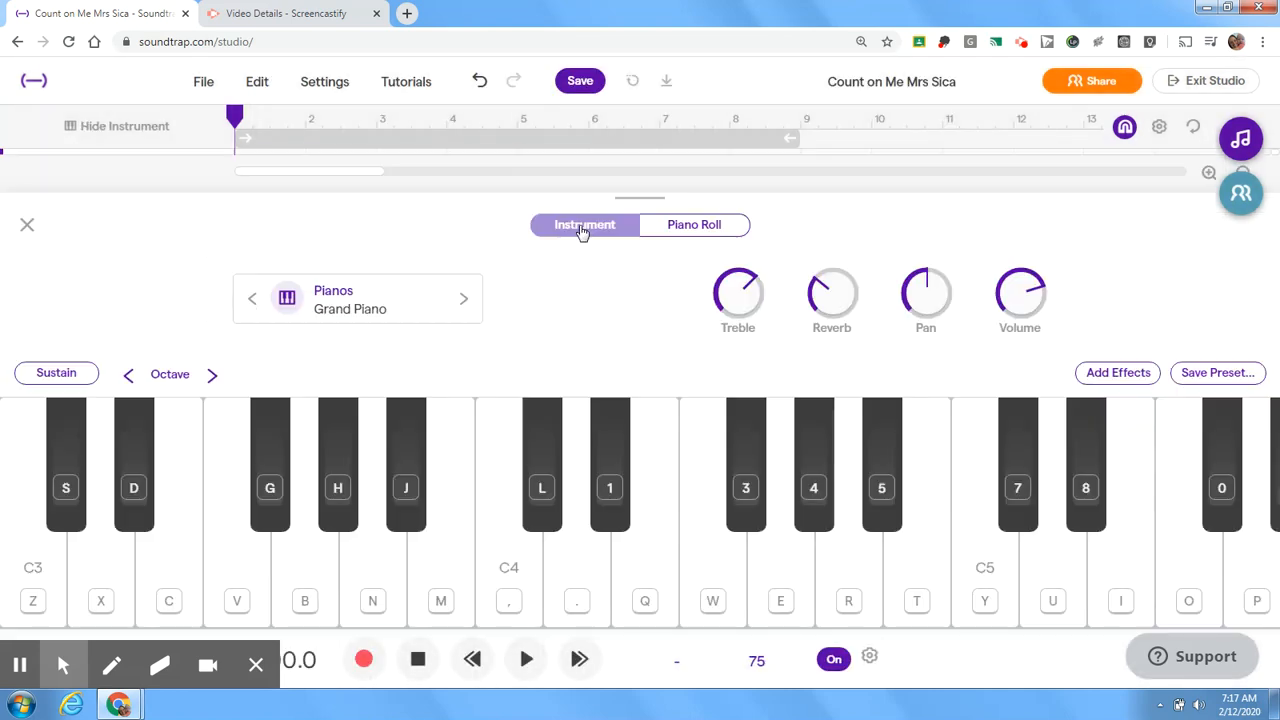
click(357, 300)
click(614, 175)
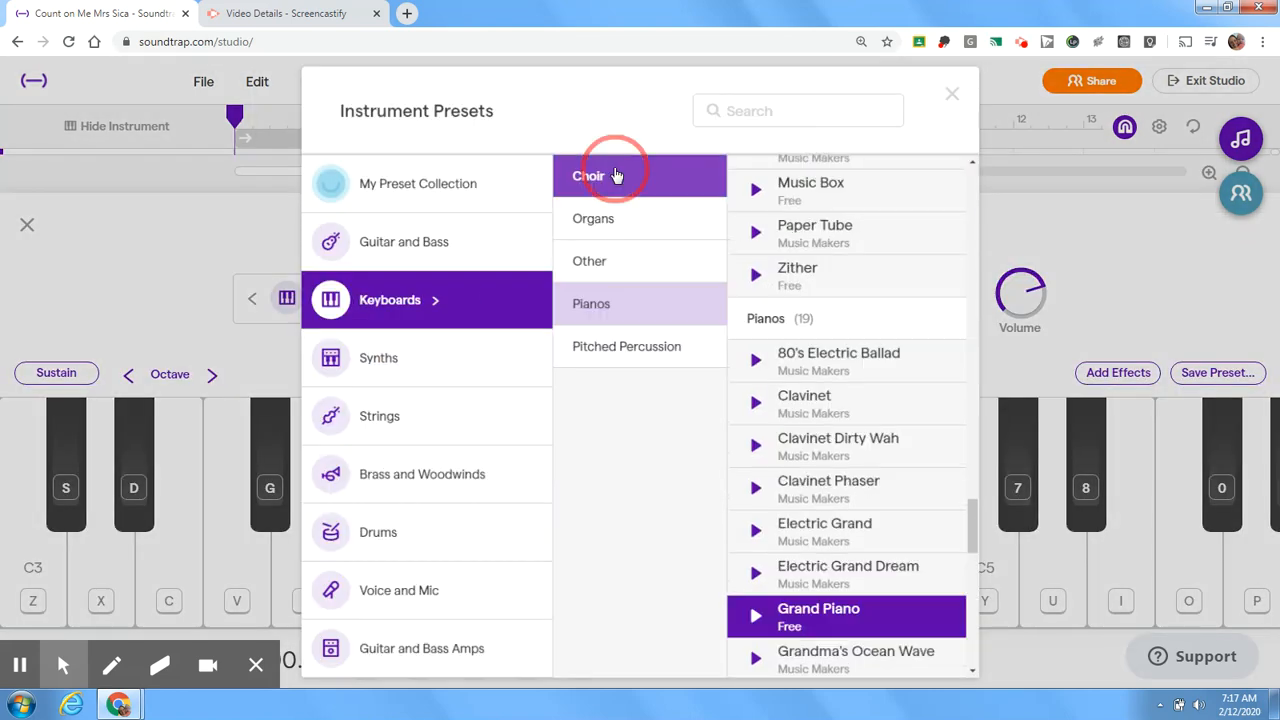
drag(974, 202, 977, 234)
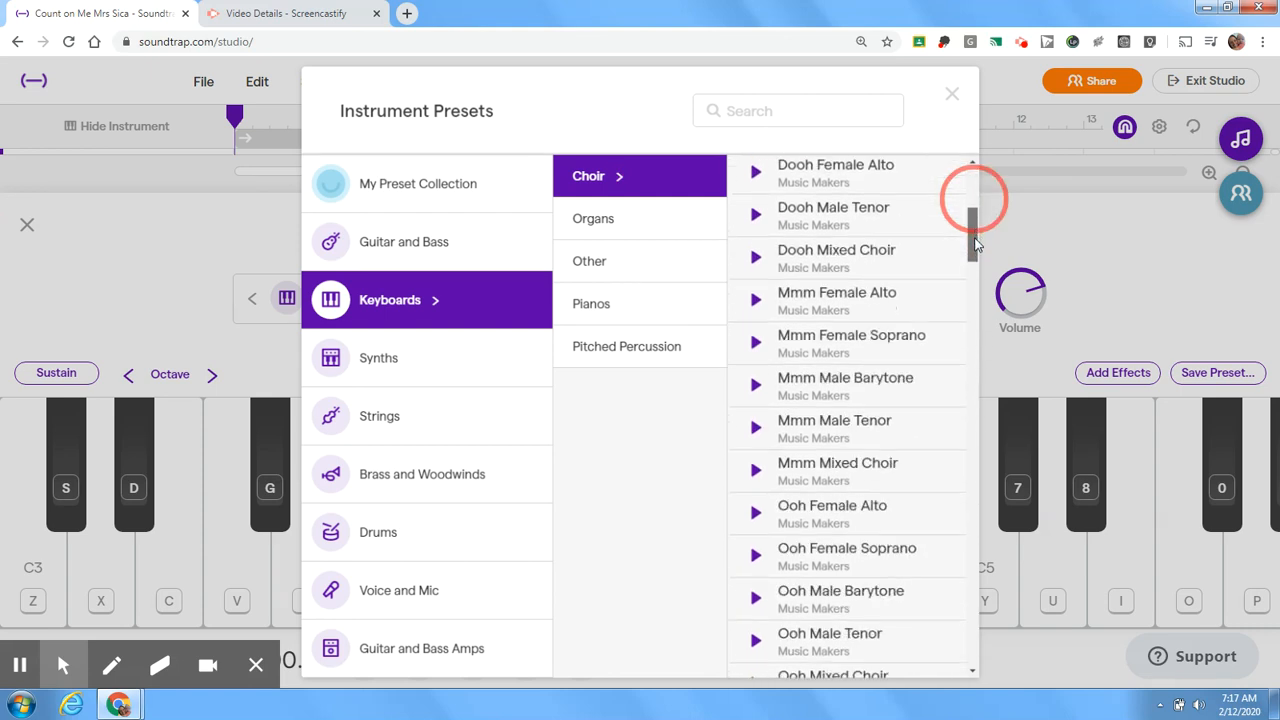
click(881, 432)
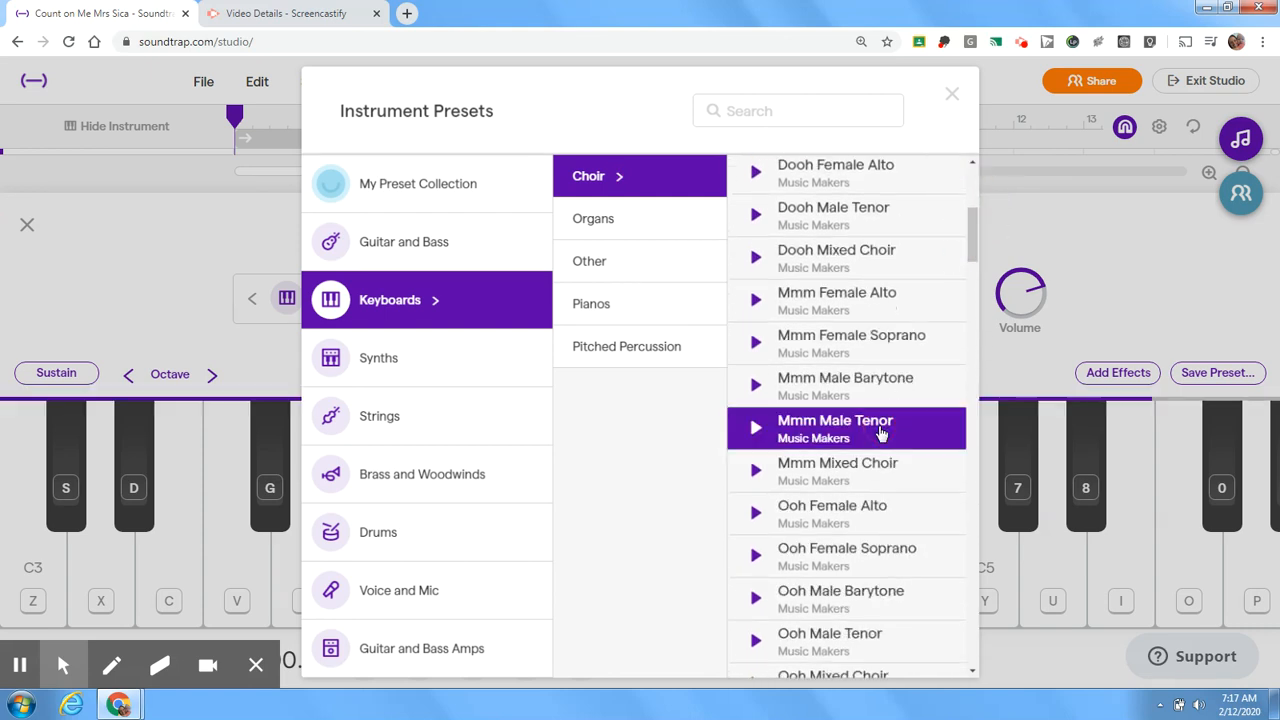
click(953, 94)
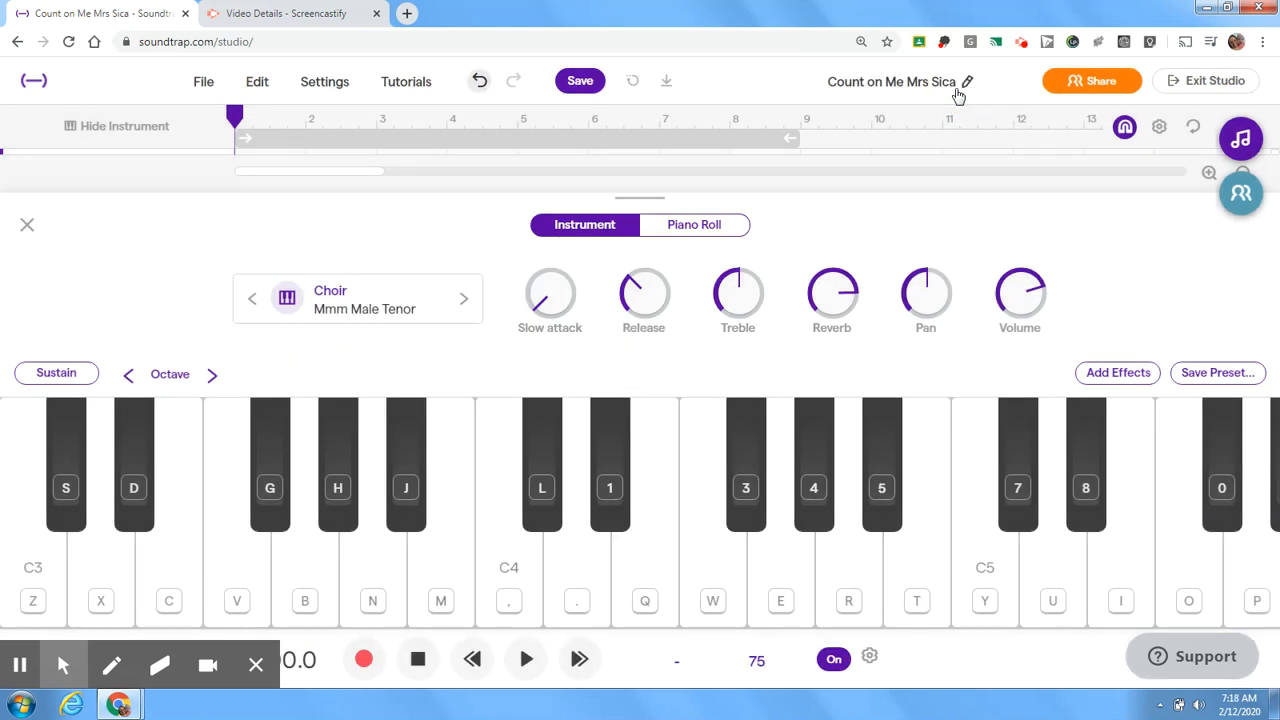
Lower the on-screen keyboard by two octaves so it starts at C1, and test the sound with a C note
key(y)
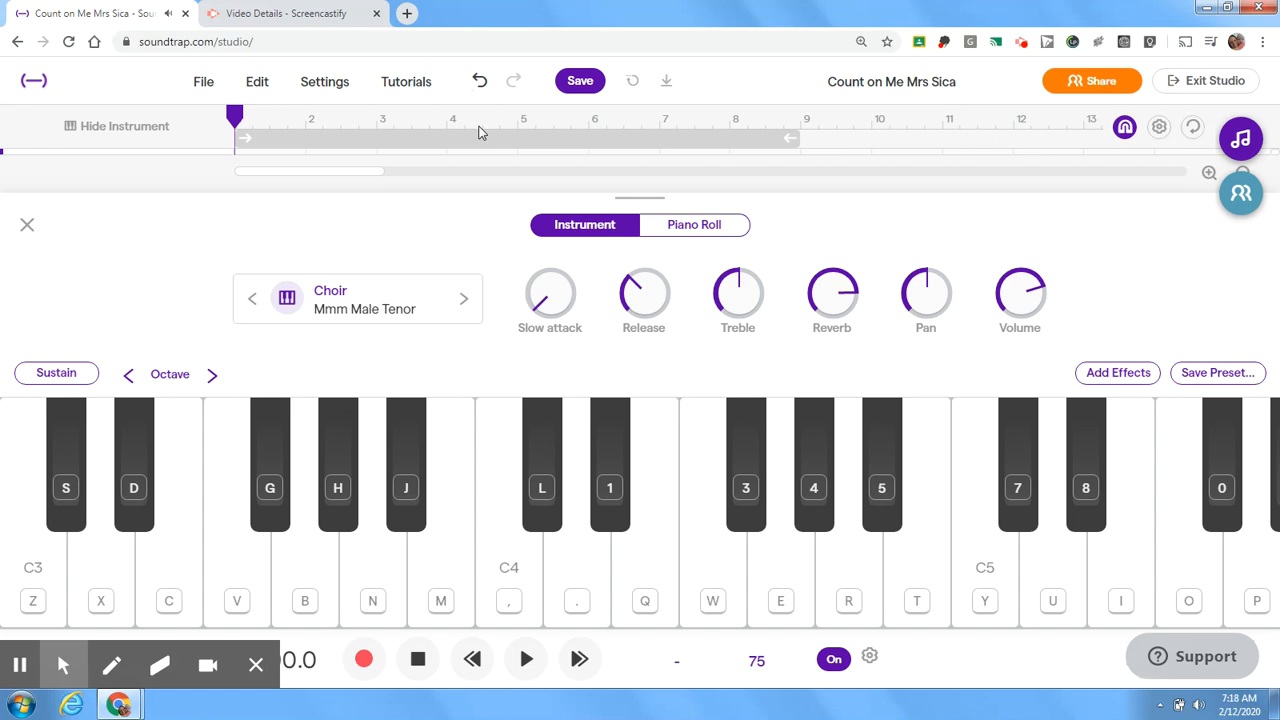
click(126, 375)
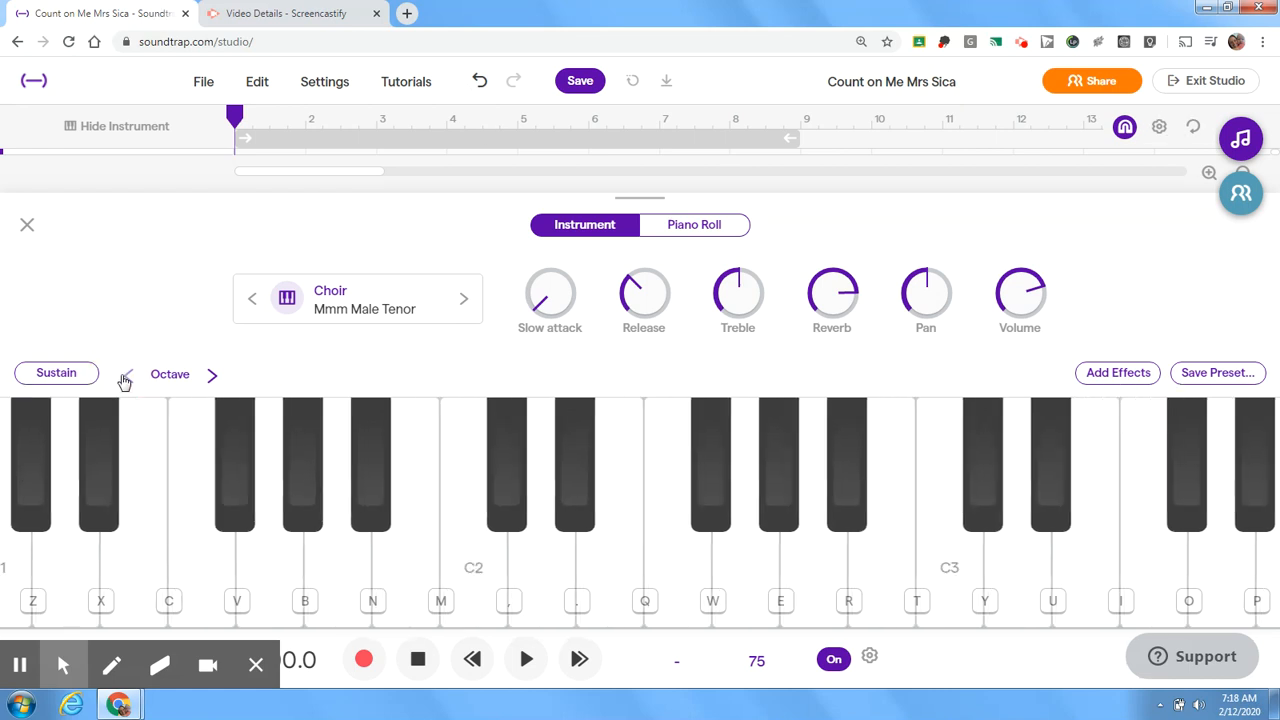
click(126, 375)
key(y)
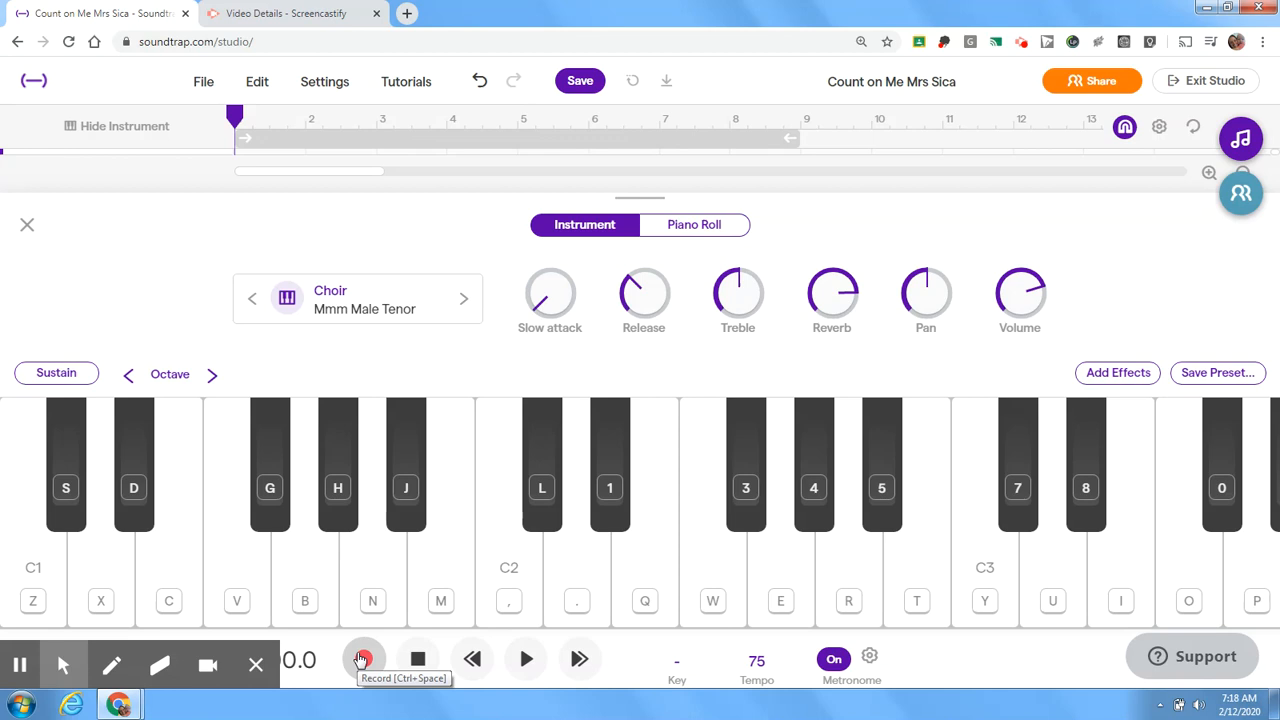
Record the tenor melody from measure 1: C, E, G, C, B, E, G, B, B, A, followed by F, E, D, C twice
click(362, 660)
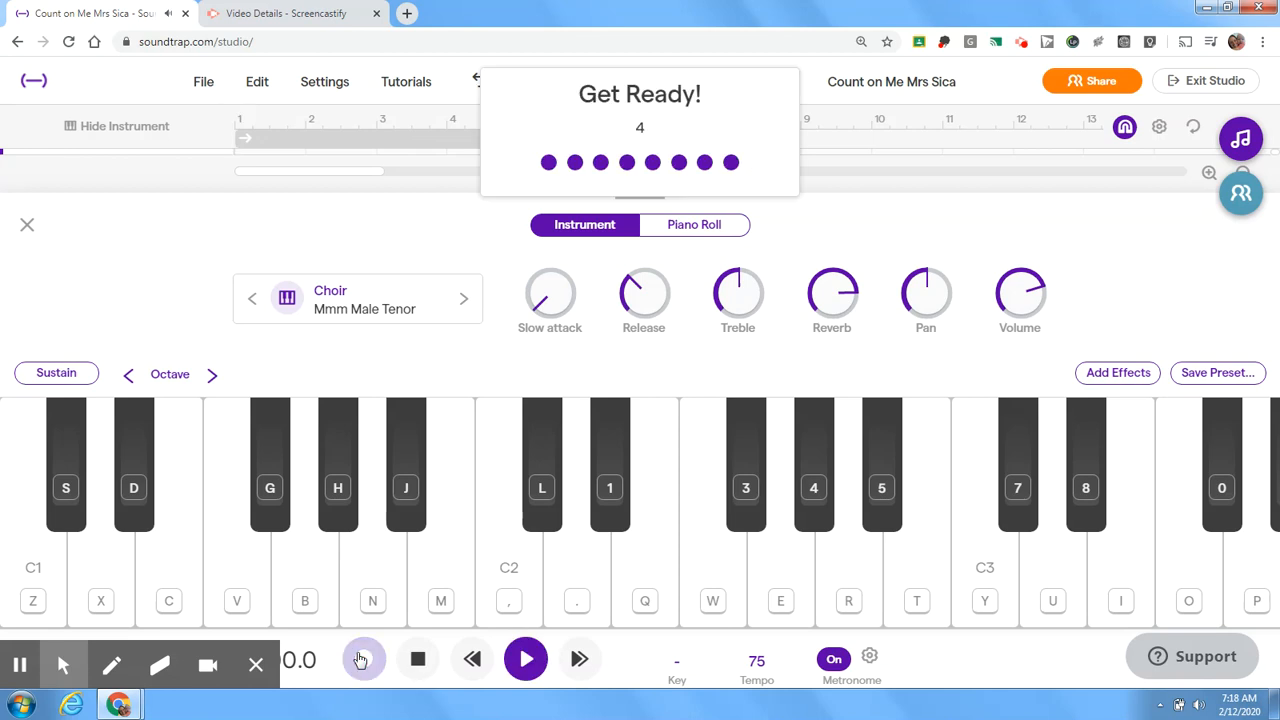
key(y)
key(i)
key(p)
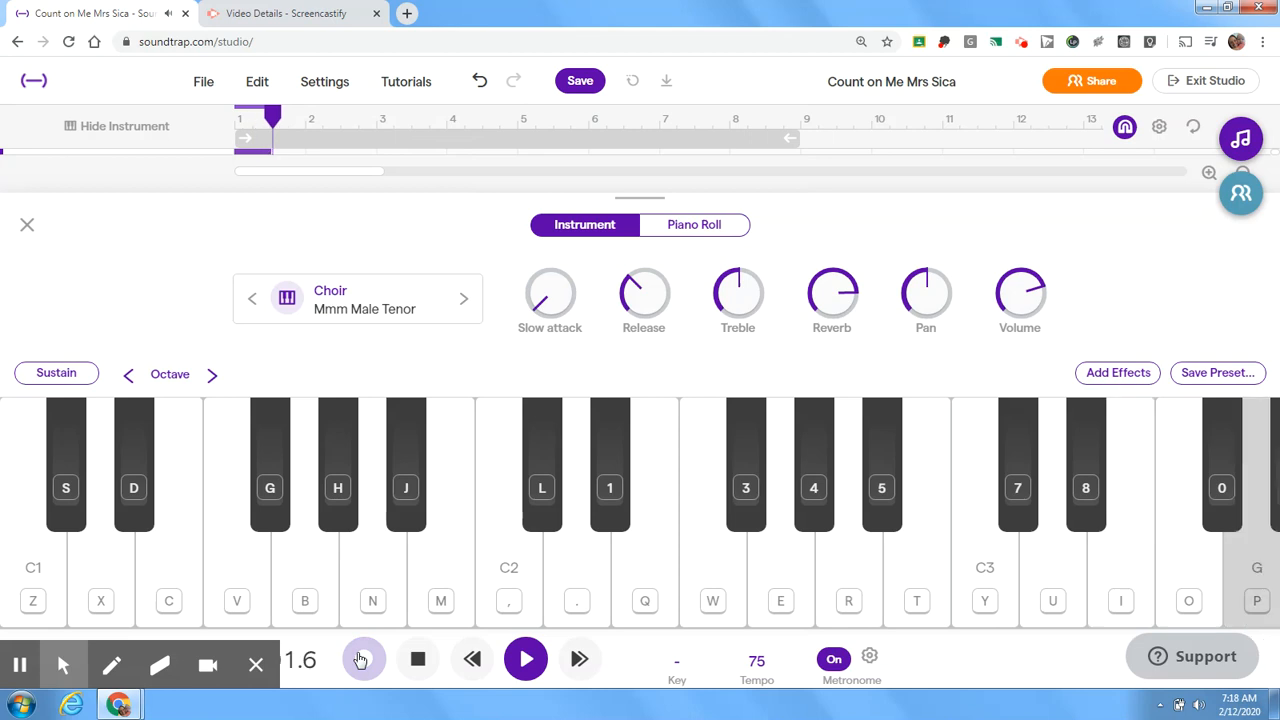
key(y)
key(t)
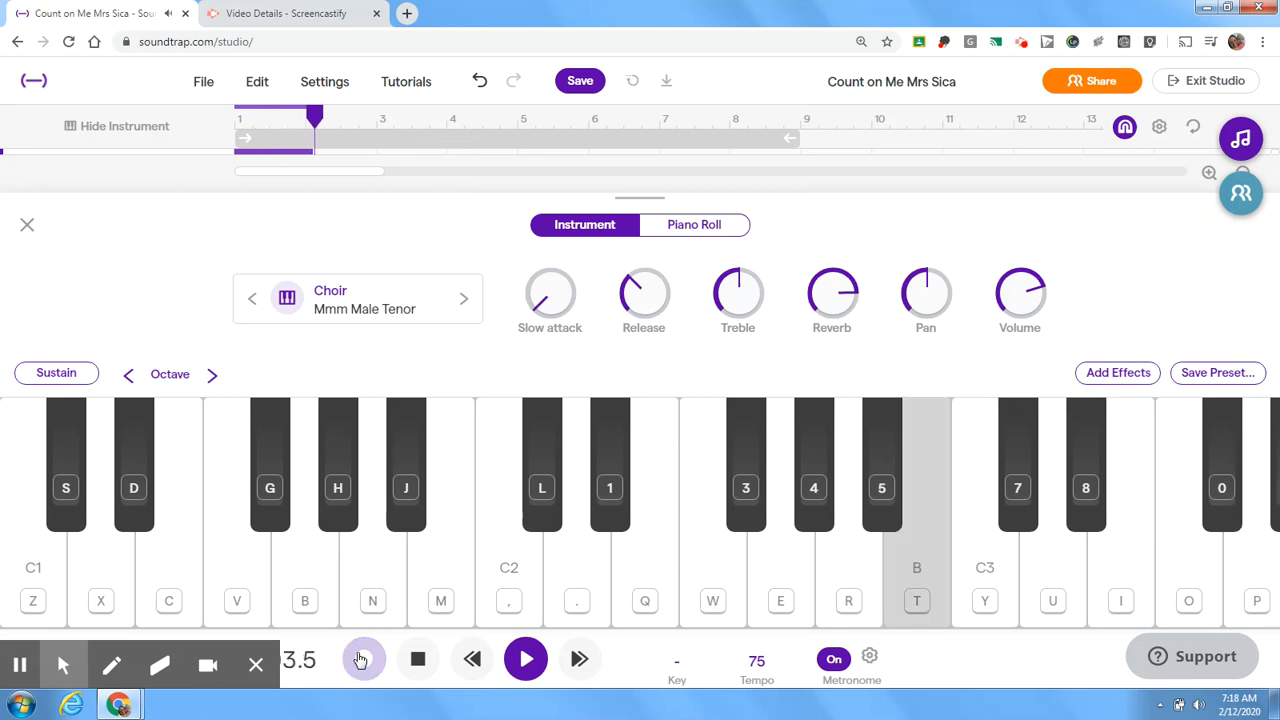
key(i)
key(p)
key(t)
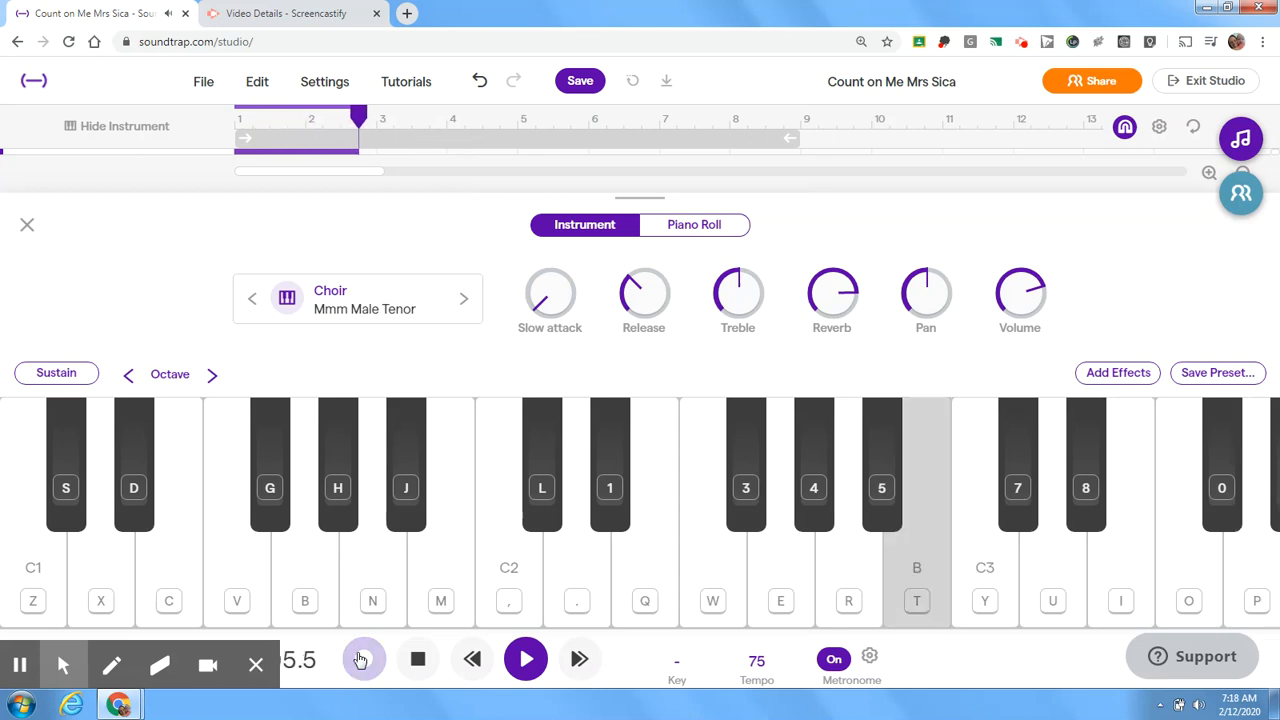
key(t)
key(r)
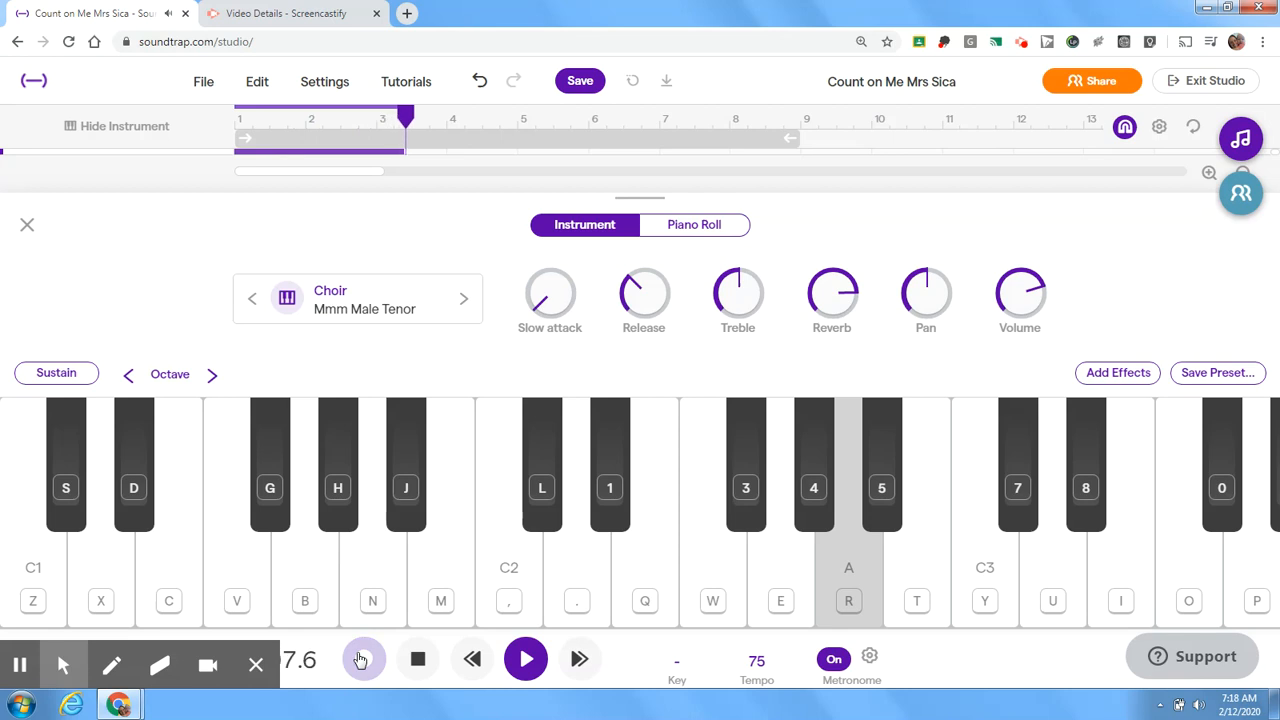
key(o)
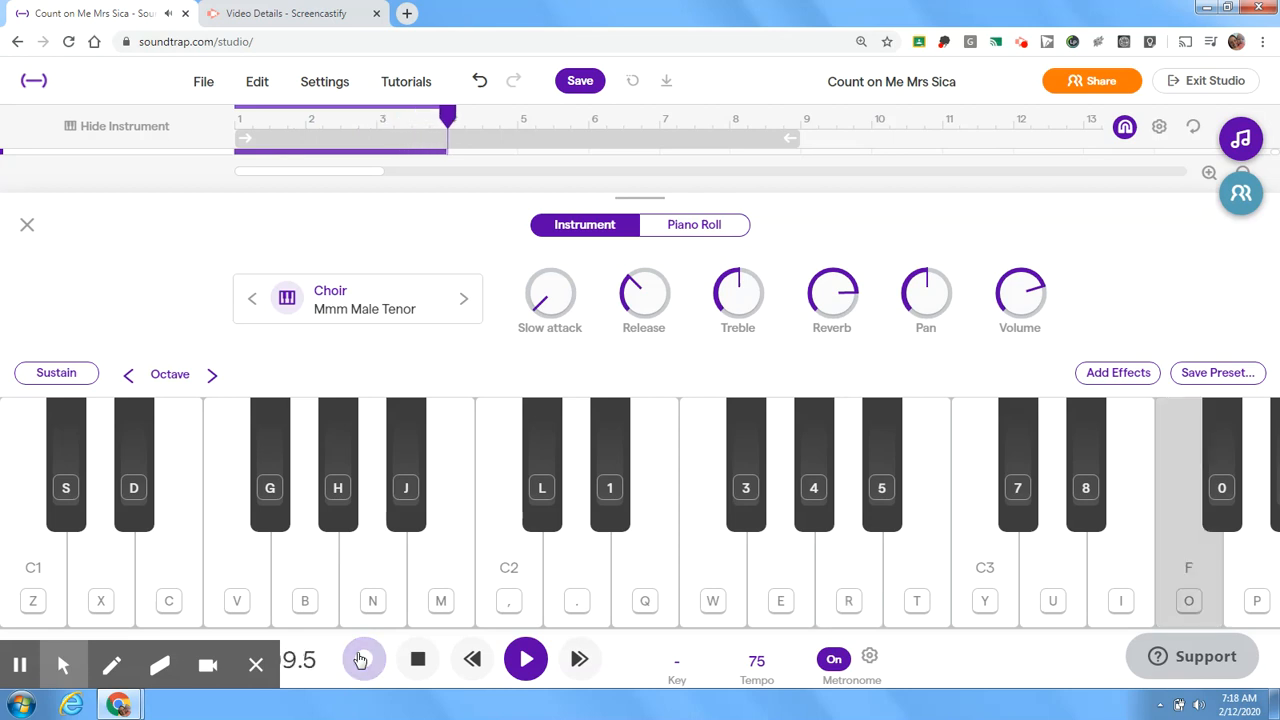
key(i)
key(u)
key(y)
key(o)
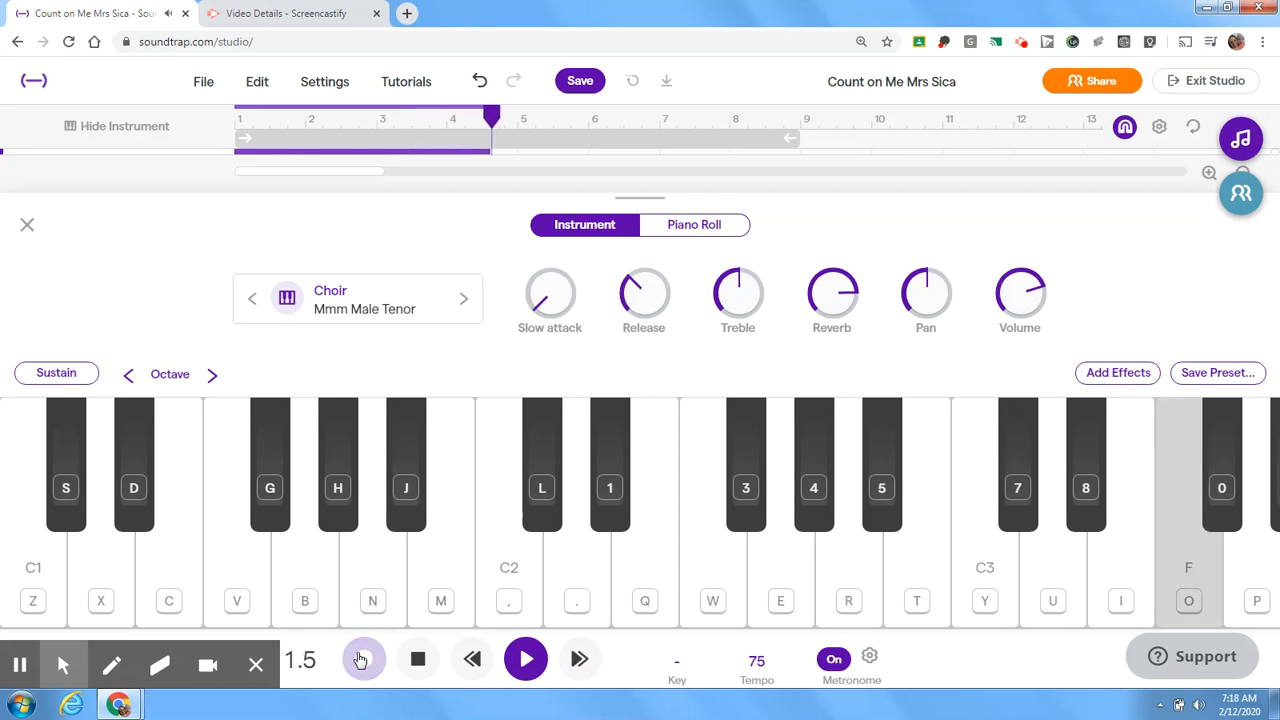
key(i)
key(u)
key(y)
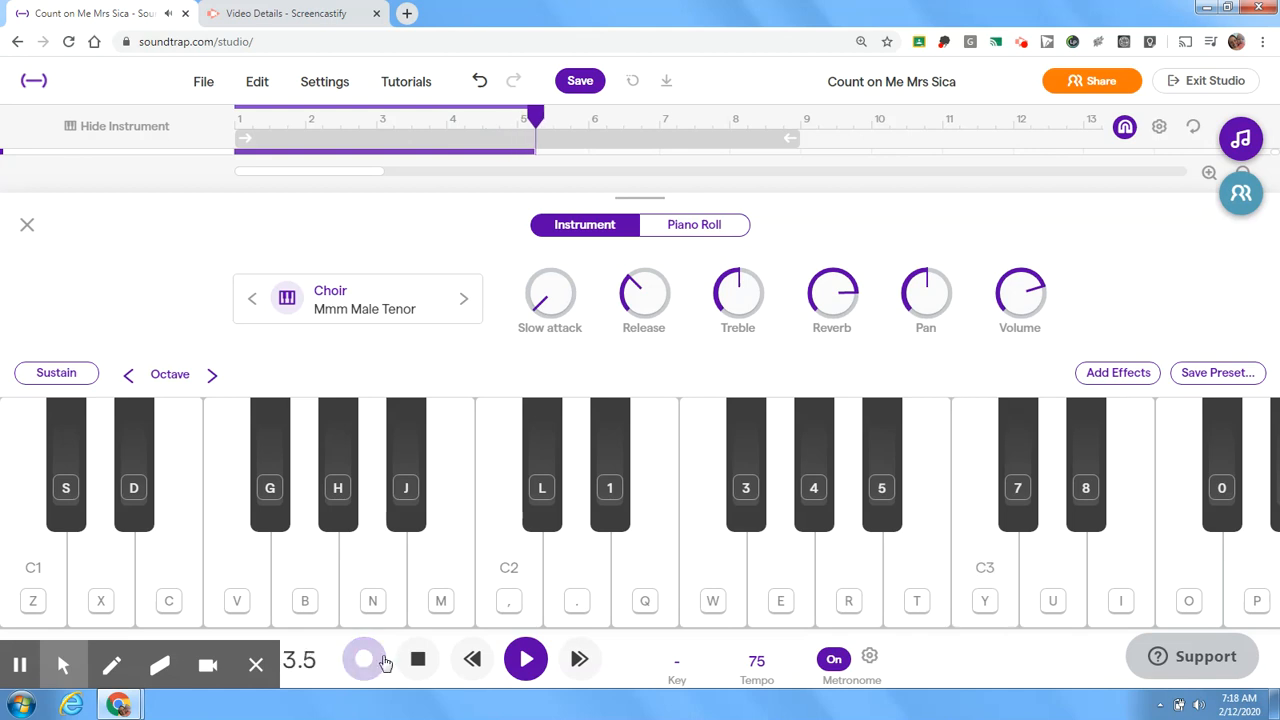
click(416, 660)
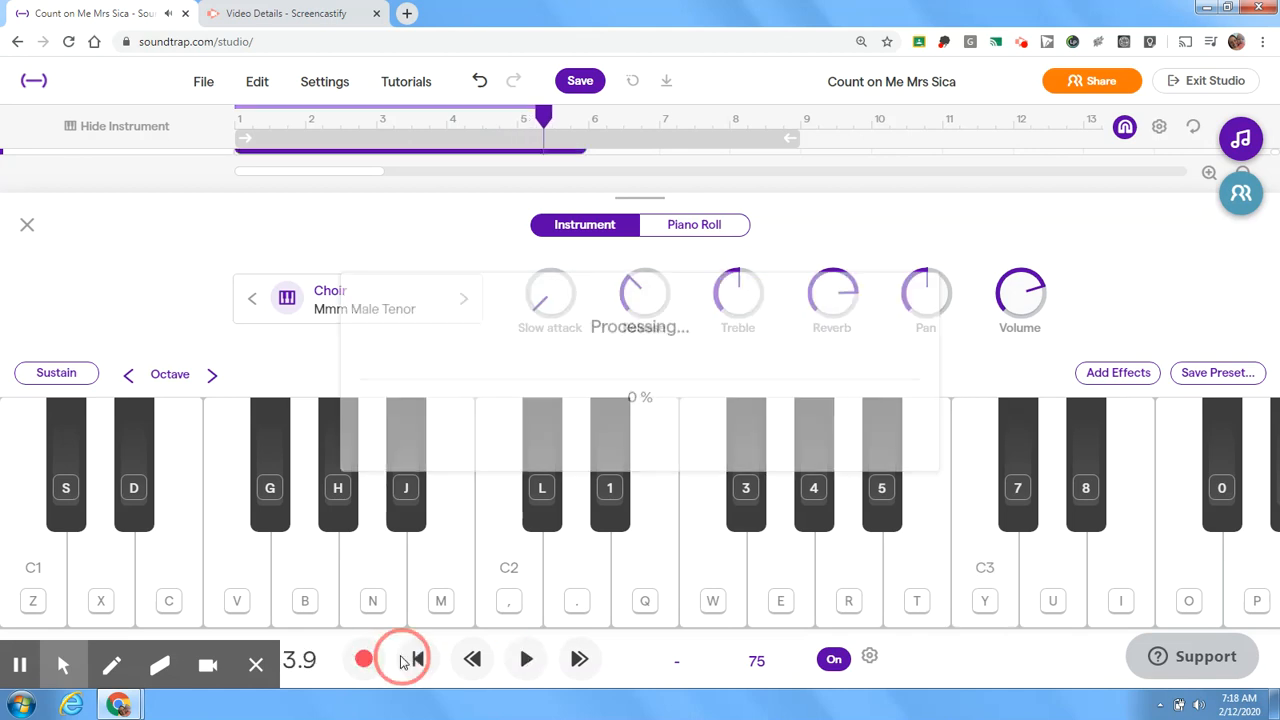
In the Mmm Male Tenor piano roll, align and lengthen the short notes in measures 1 and 2 to close the gaps
click(28, 225)
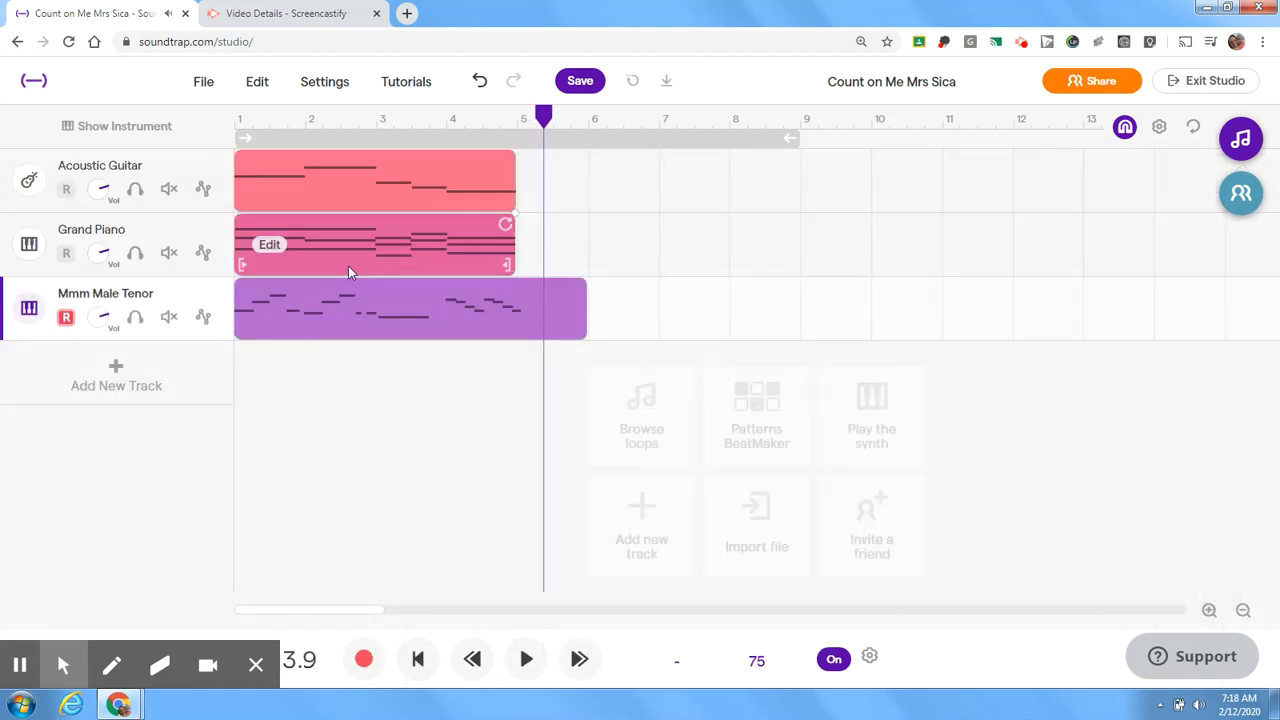
click(30, 309)
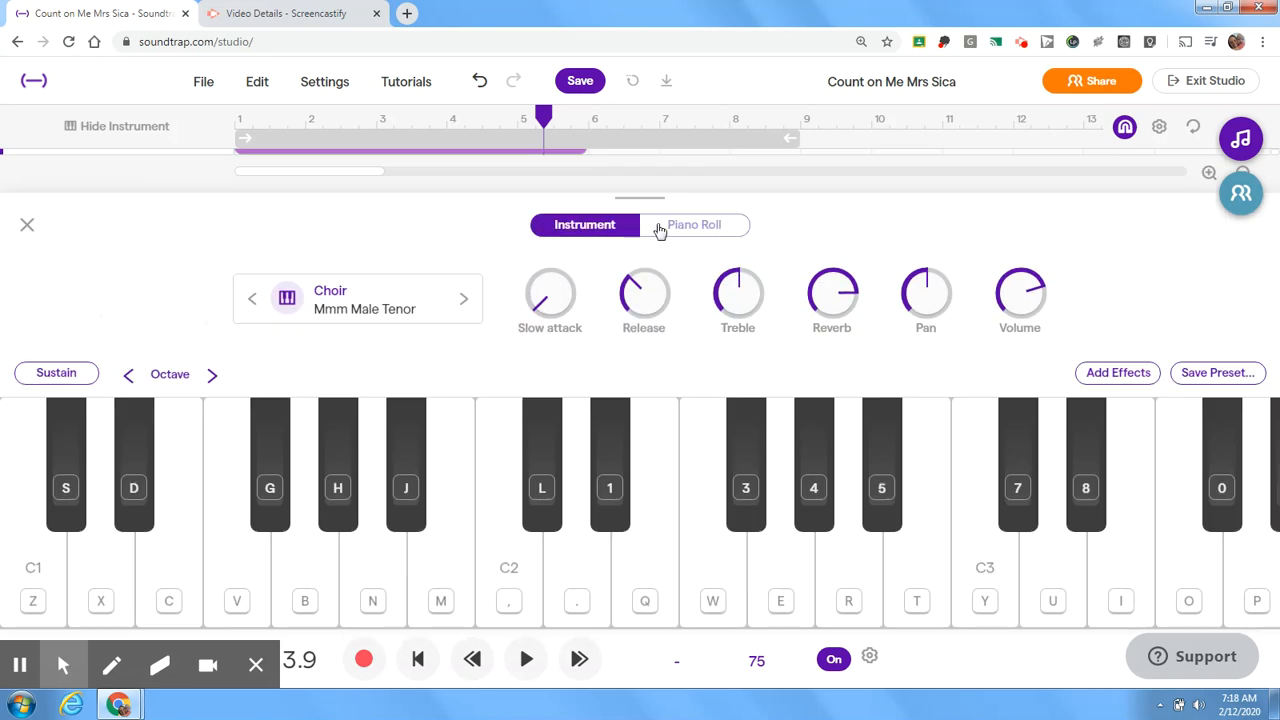
click(660, 228)
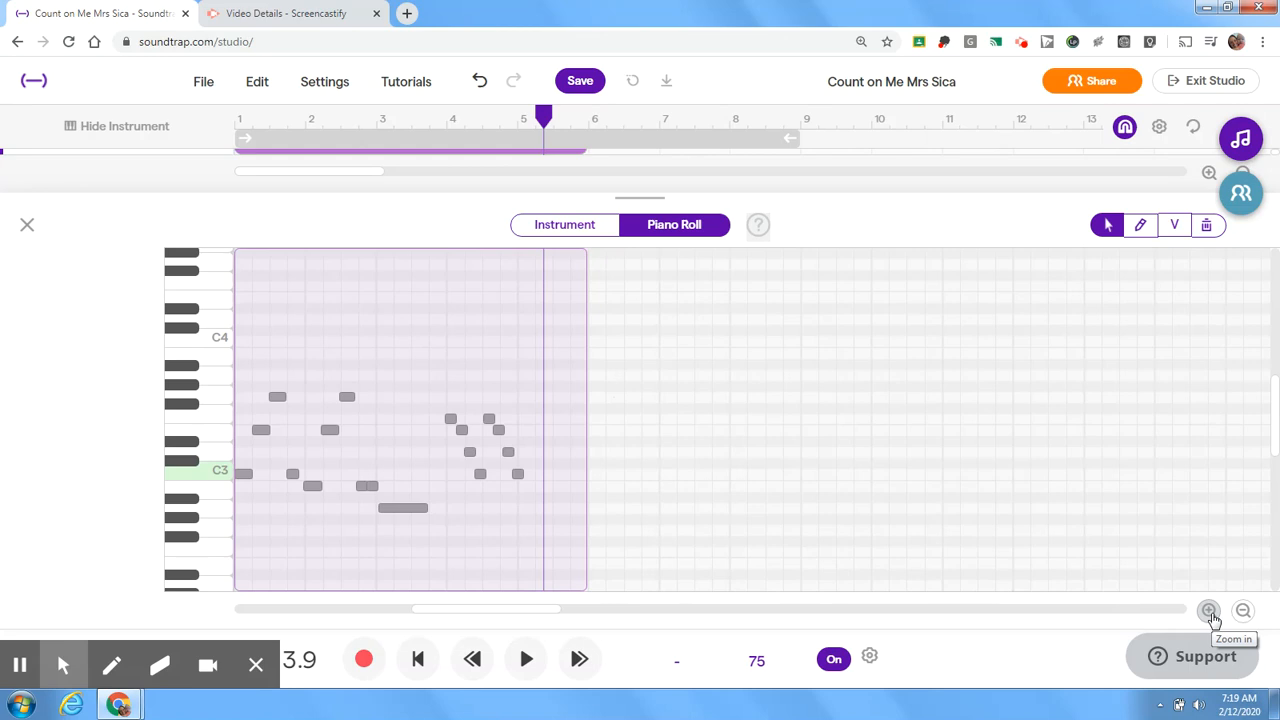
click(1209, 611)
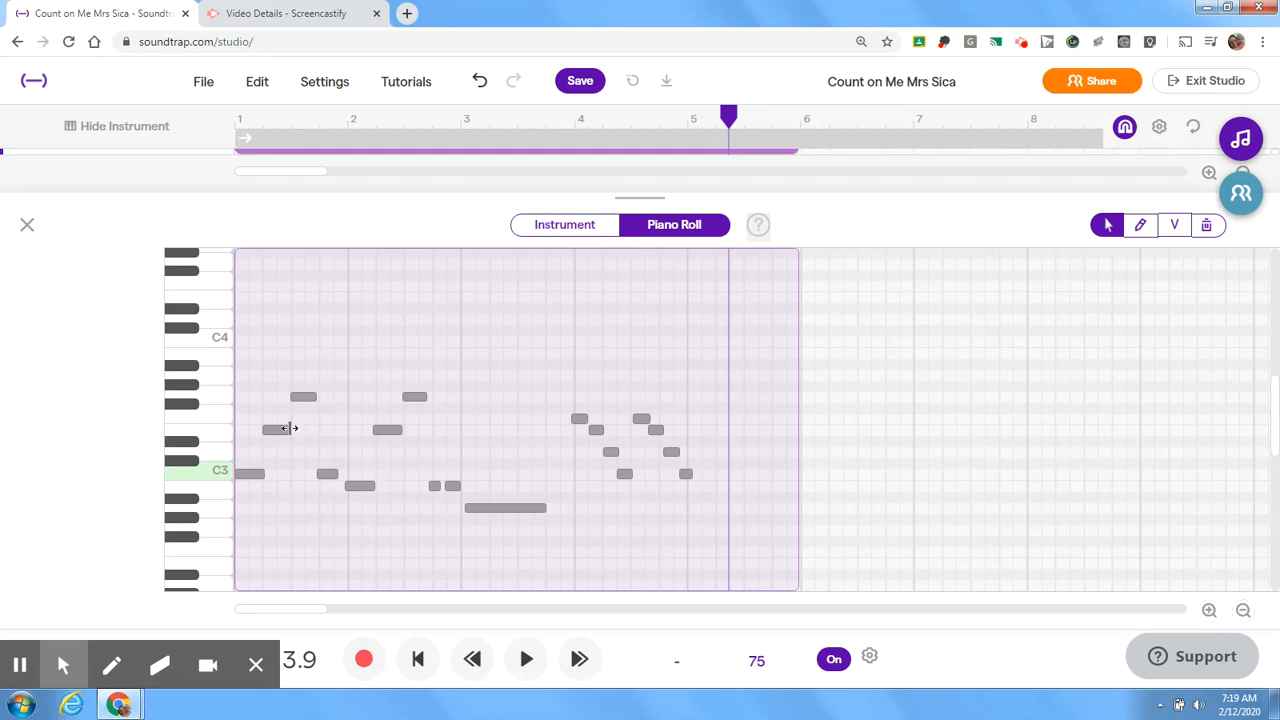
click(332, 474)
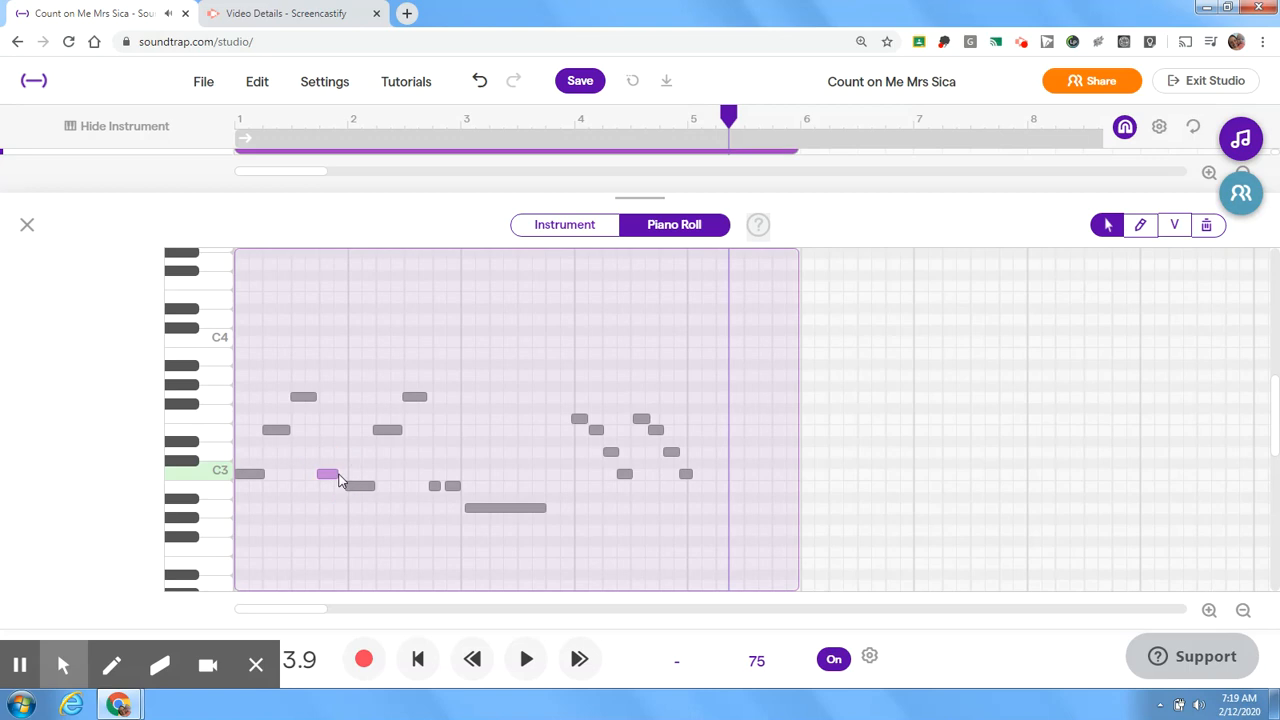
click(337, 473)
click(364, 490)
click(425, 396)
click(436, 488)
click(437, 486)
Align the long A note with the start of measure 3 and stretch it to the start of measure 4
click(488, 508)
drag(462, 508, 460, 508)
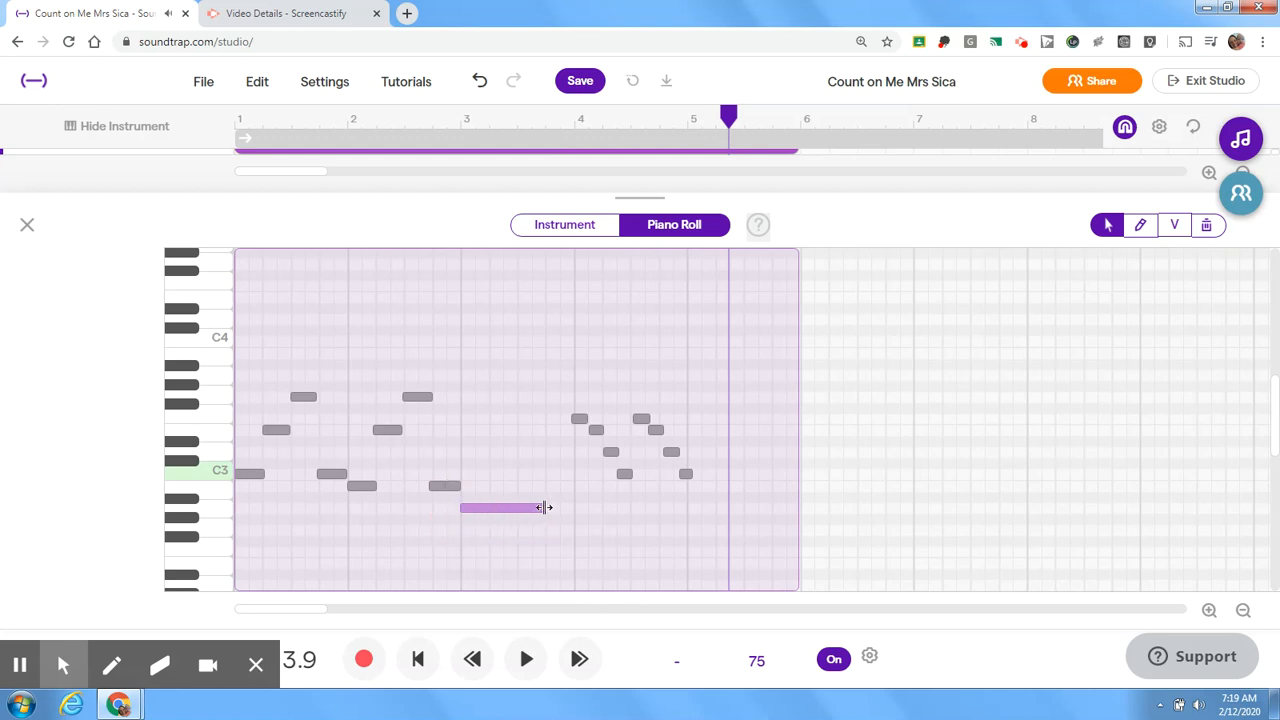
drag(541, 508, 573, 508)
Tighten the second F3, E3, D3, C3 run in measure 4 so its last note ends at measure 5
click(645, 418)
click(640, 418)
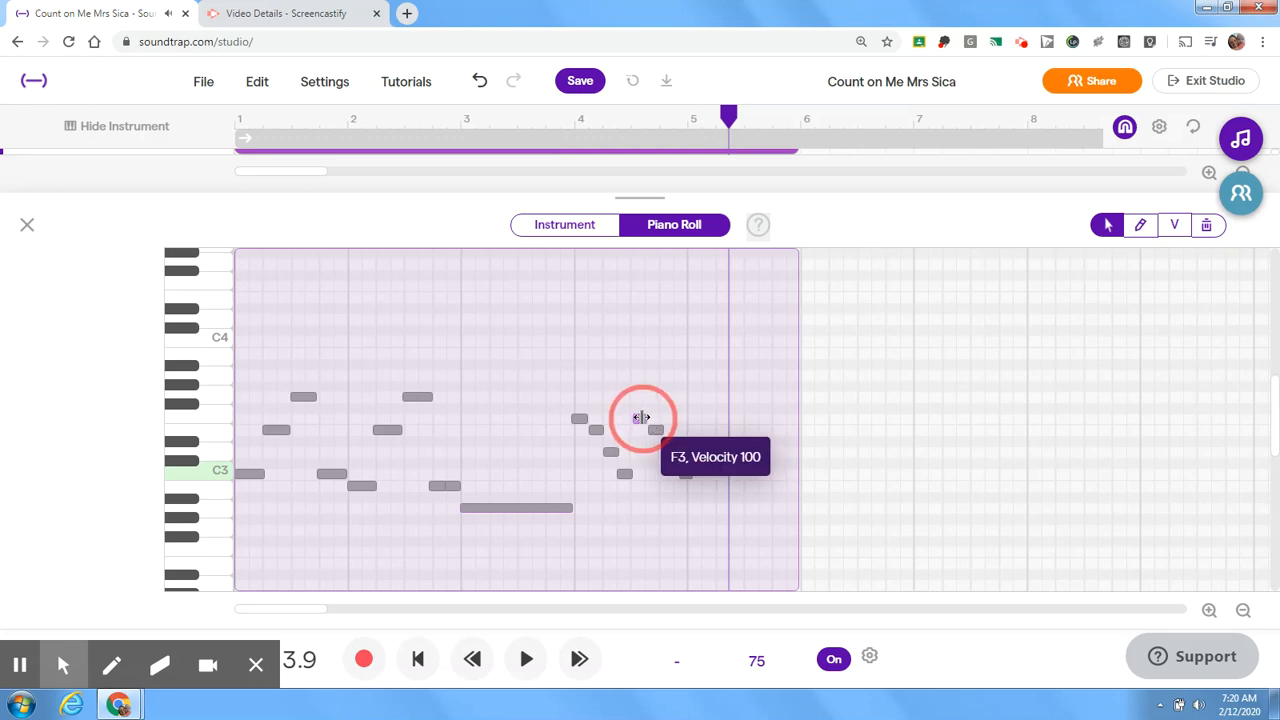
click(655, 430)
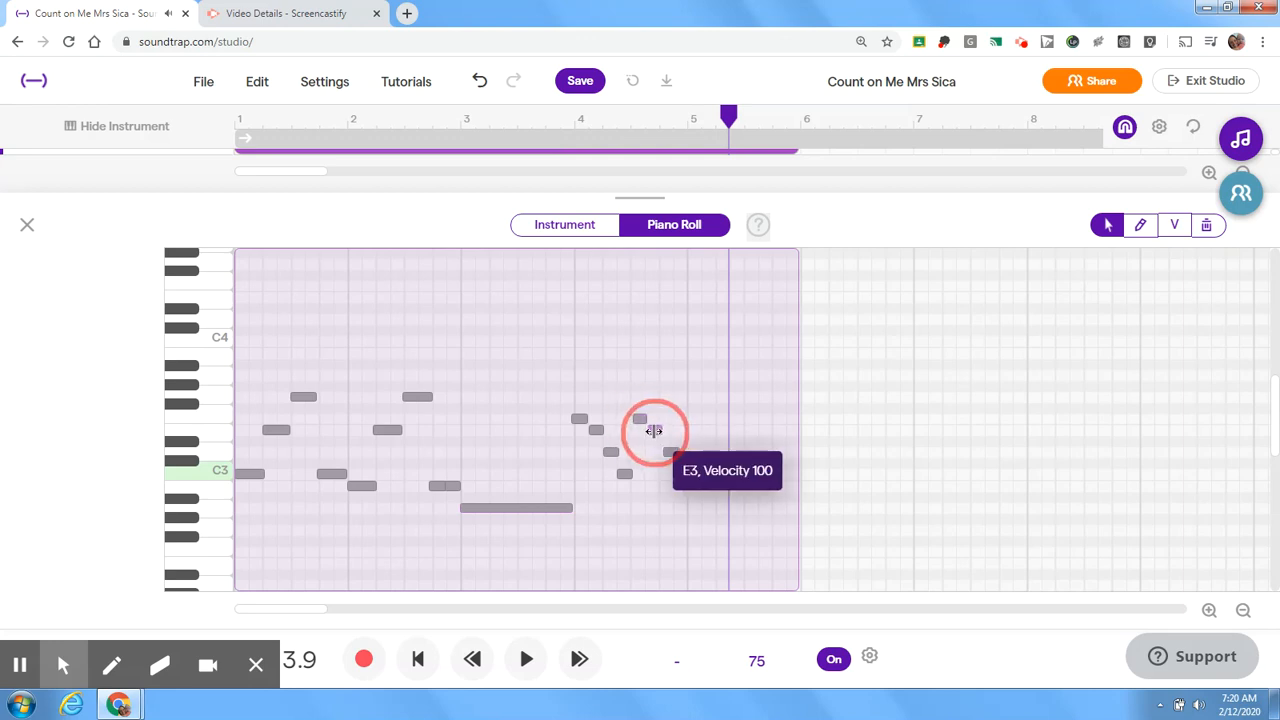
click(672, 452)
click(684, 472)
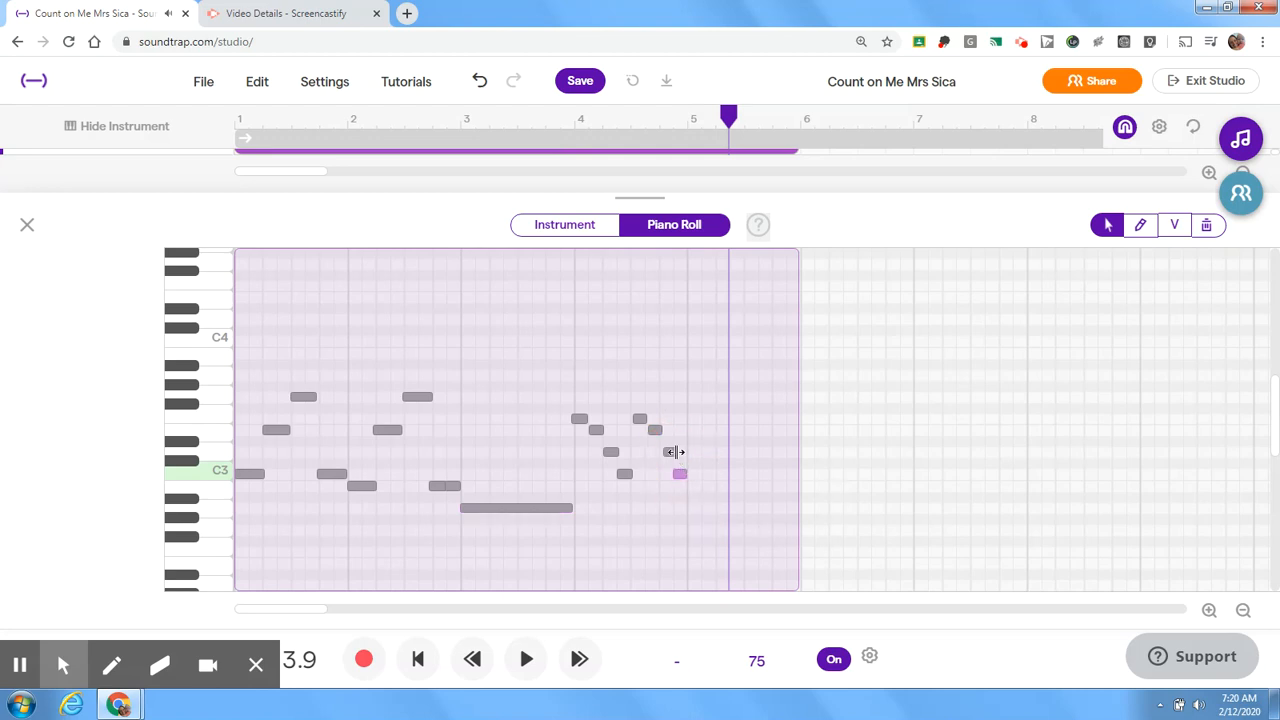
click(670, 452)
click(670, 455)
Close the piano roll and play all tracks from the beginning to check the edited tenor melody
click(25, 225)
click(406, 142)
click(238, 143)
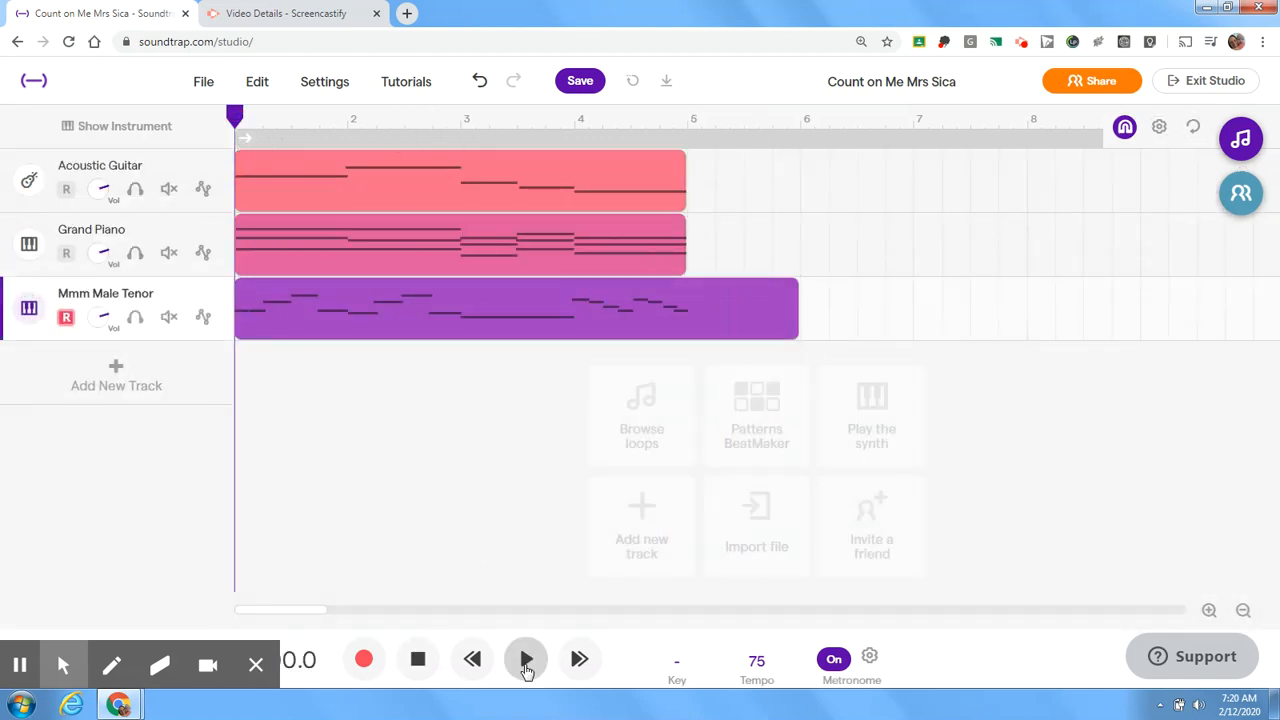
click(525, 664)
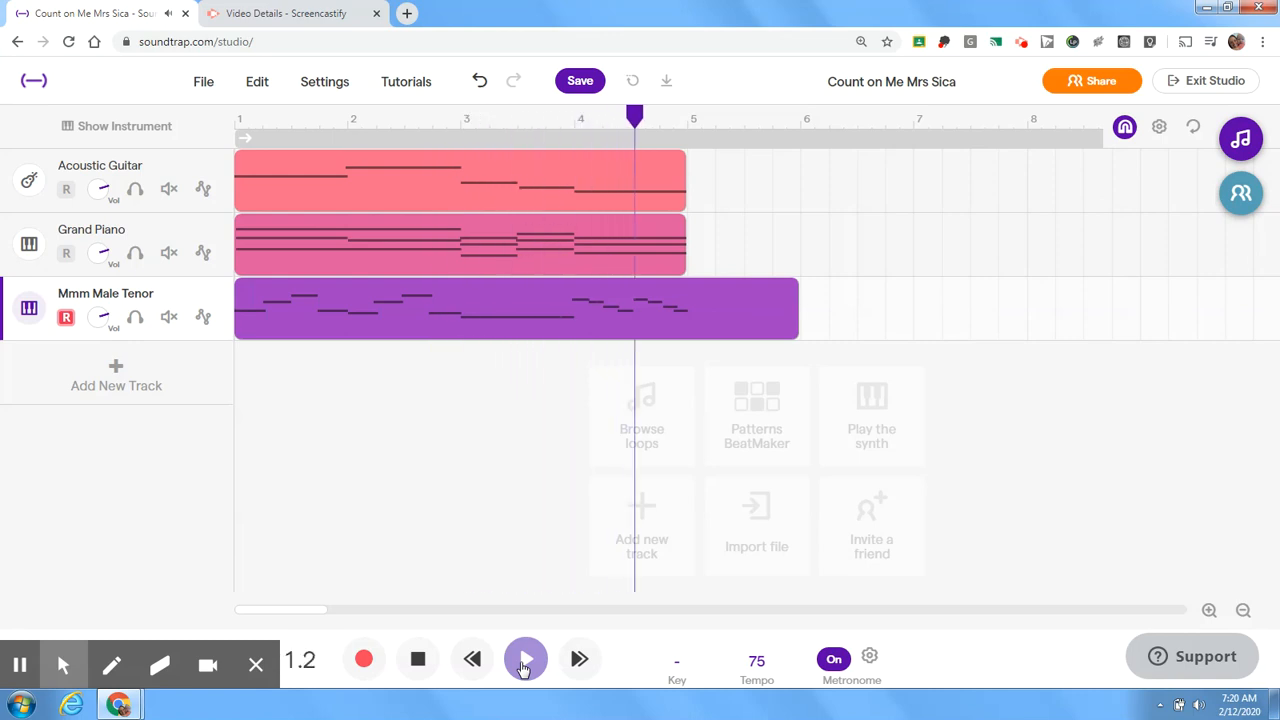
click(418, 658)
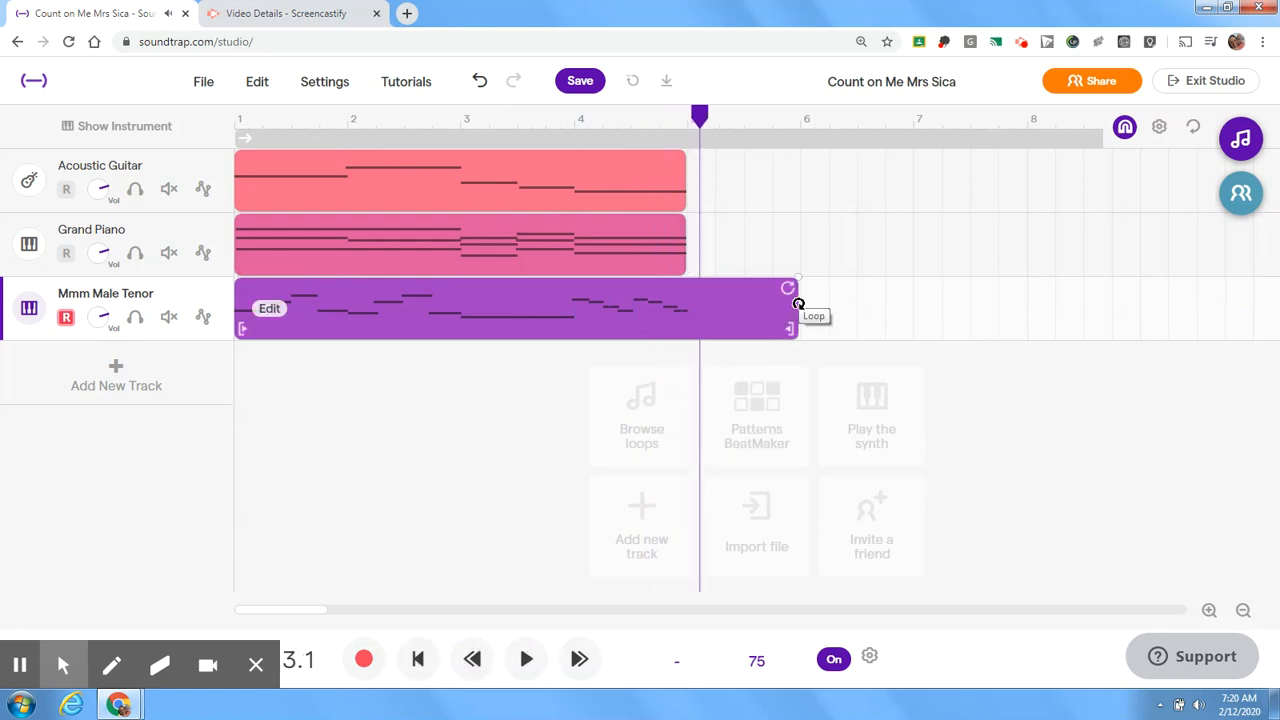
Trim the end of the Mmm Male Tenor region to measure 5 to match the guitar and piano regions
drag(792, 320, 692, 322)
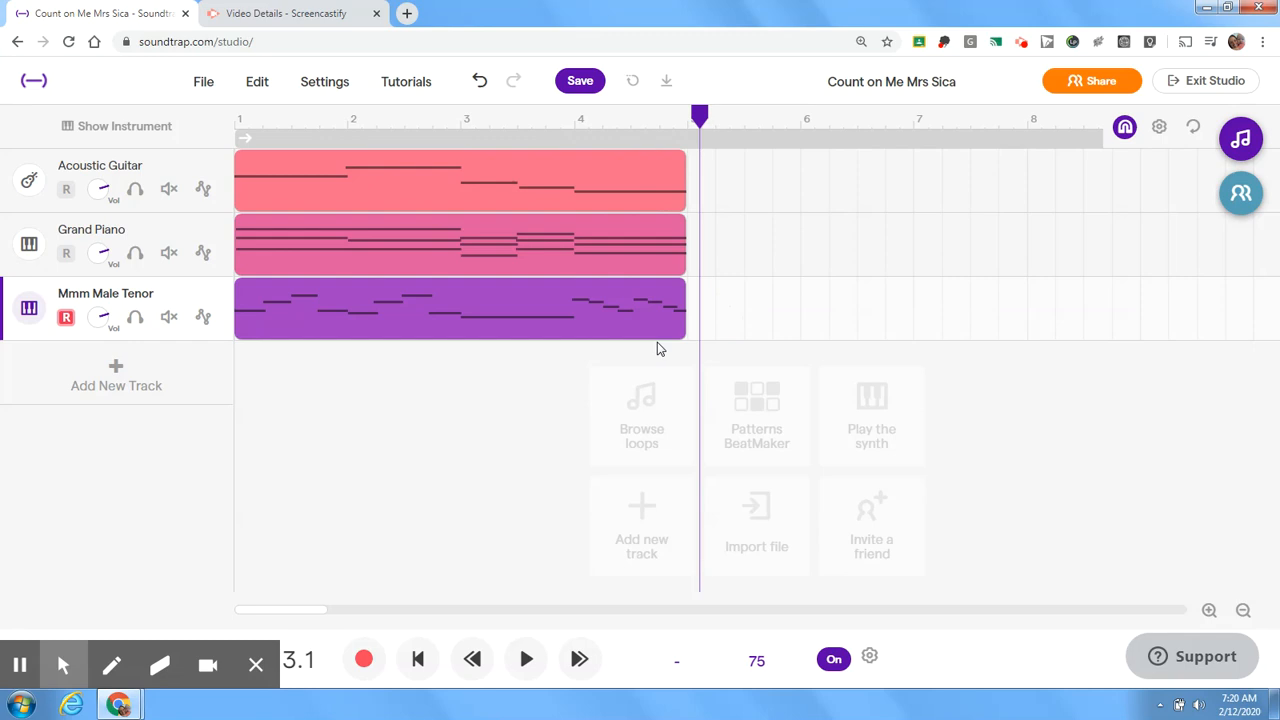
Try to adjust the Grand Piano track's volume directly in the track list, toggling its mute on and back off
click(104, 256)
click(104, 256)
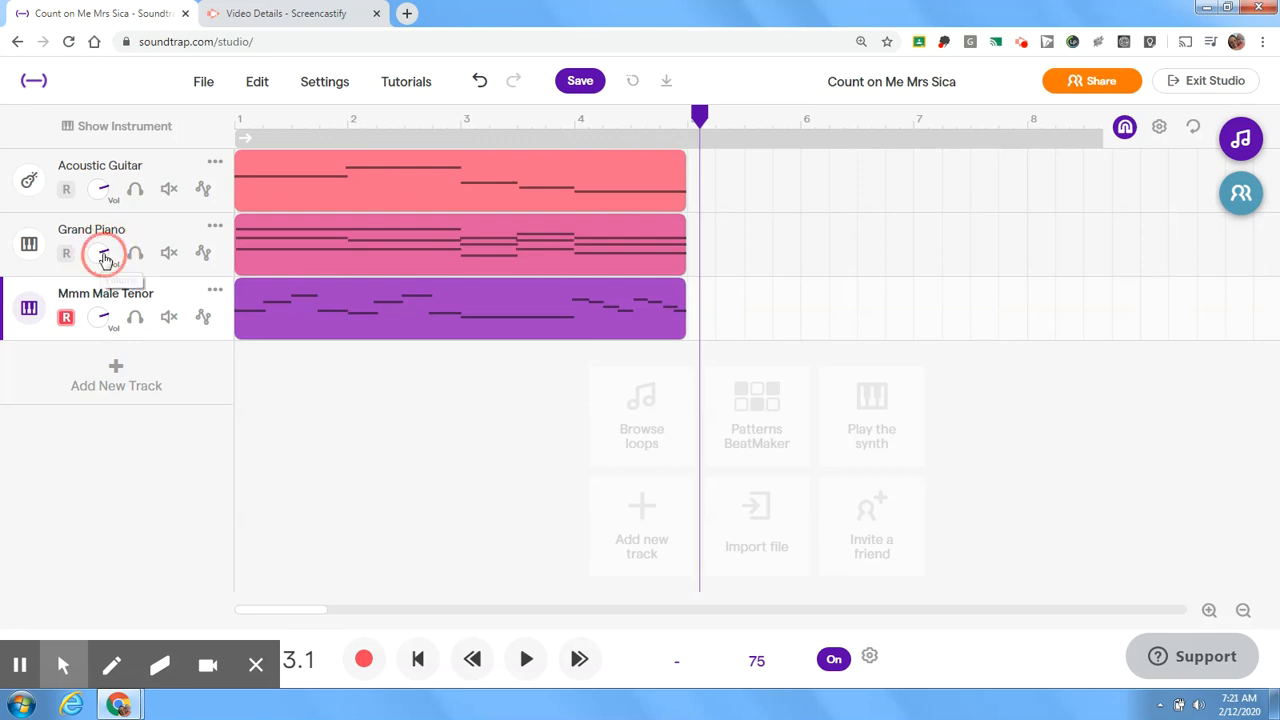
click(104, 254)
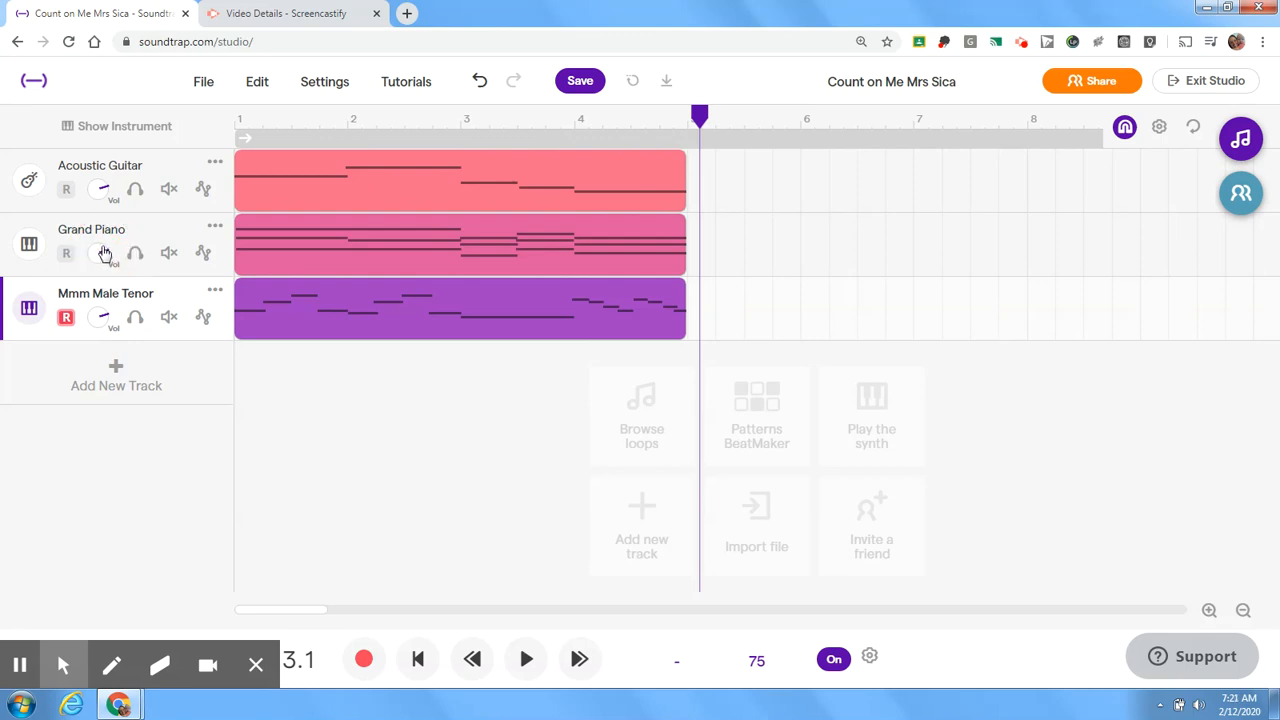
click(216, 226)
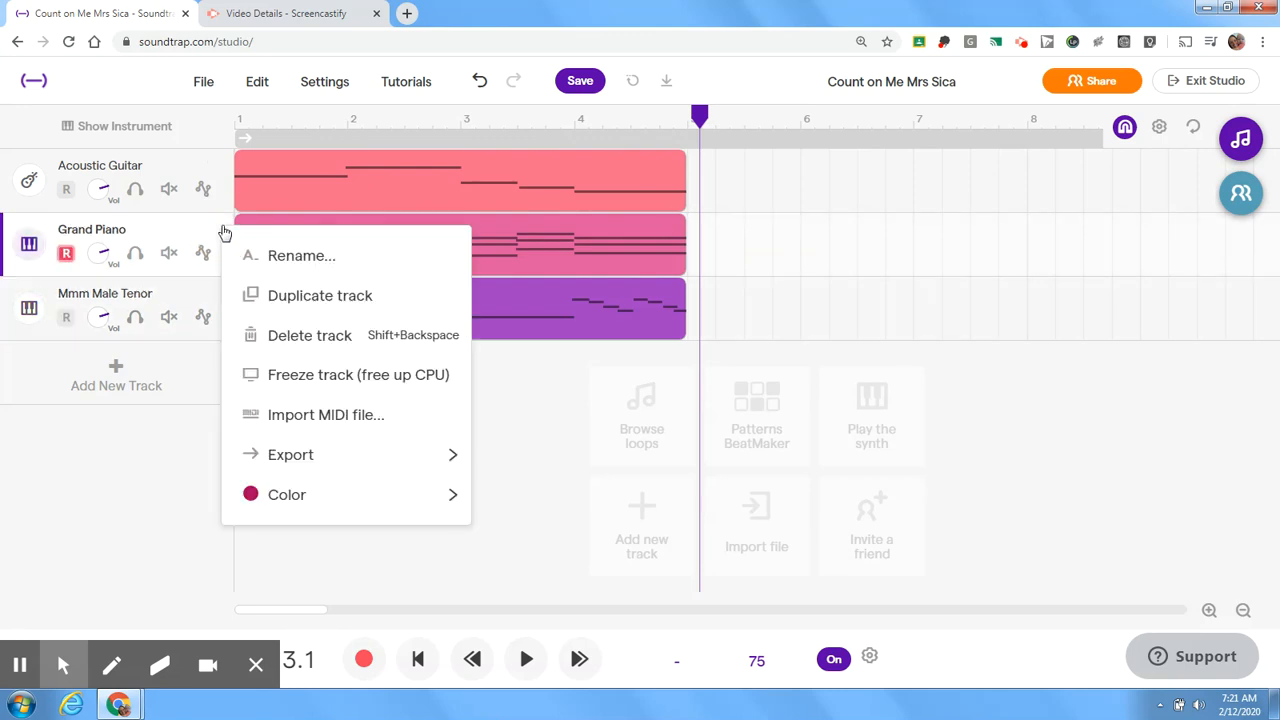
click(97, 259)
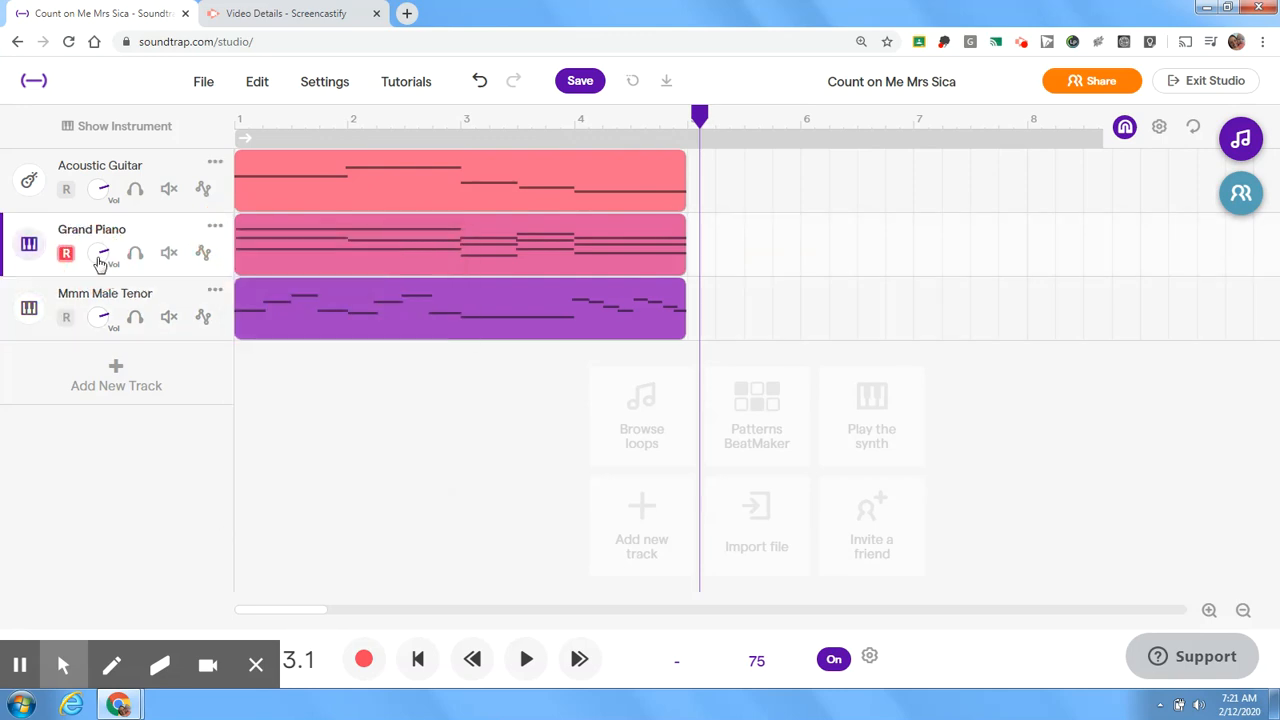
click(163, 258)
click(165, 253)
click(104, 258)
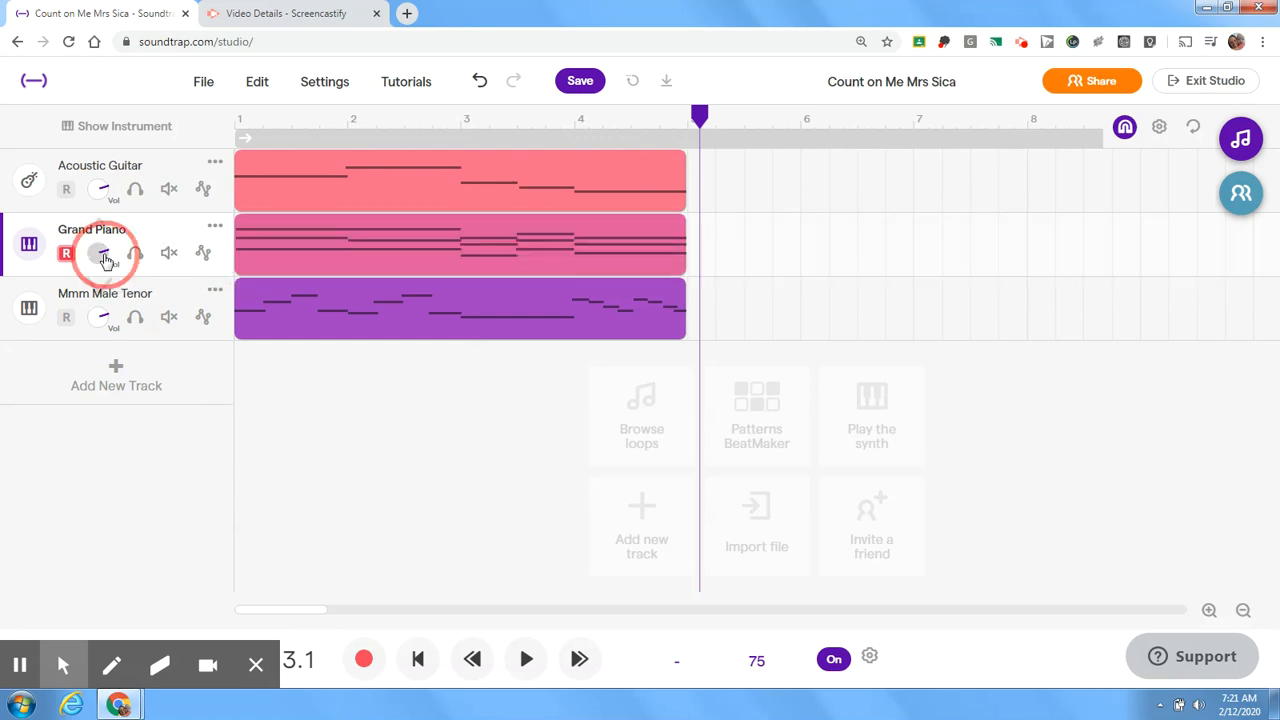
Open the Grand Piano's instrument settings and lower its volume to about two-thirds
click(31, 242)
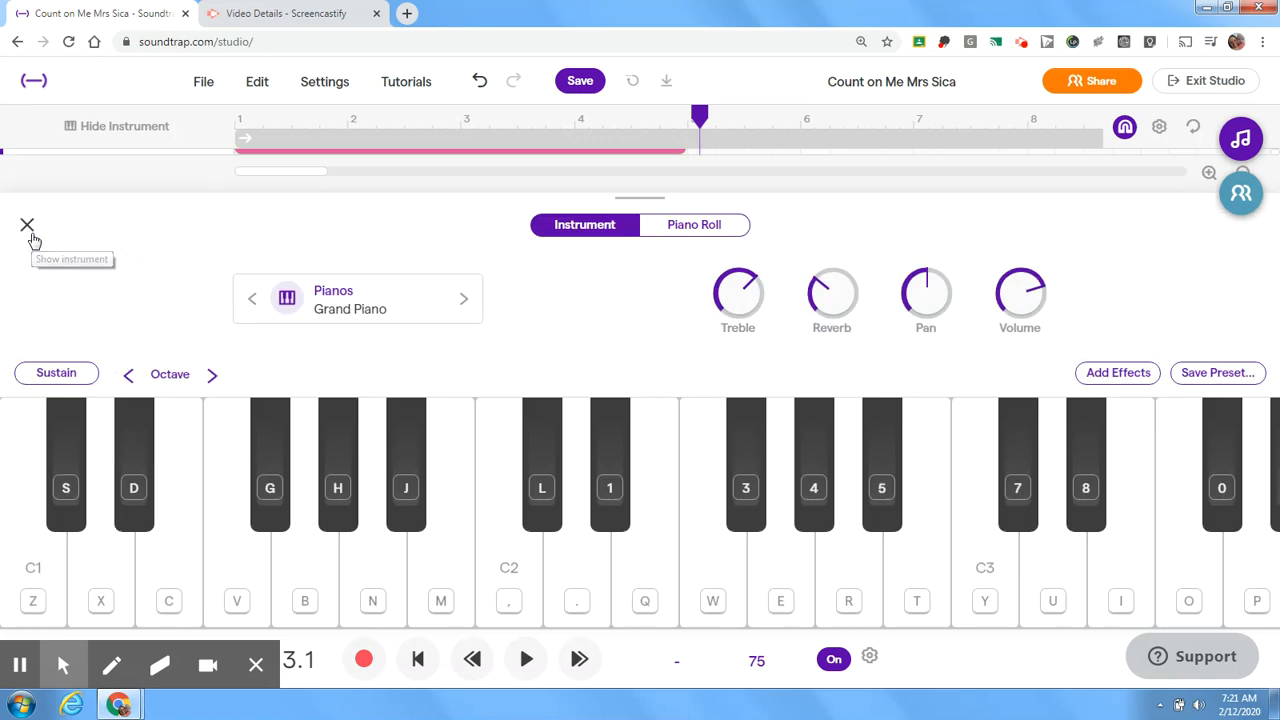
click(1040, 289)
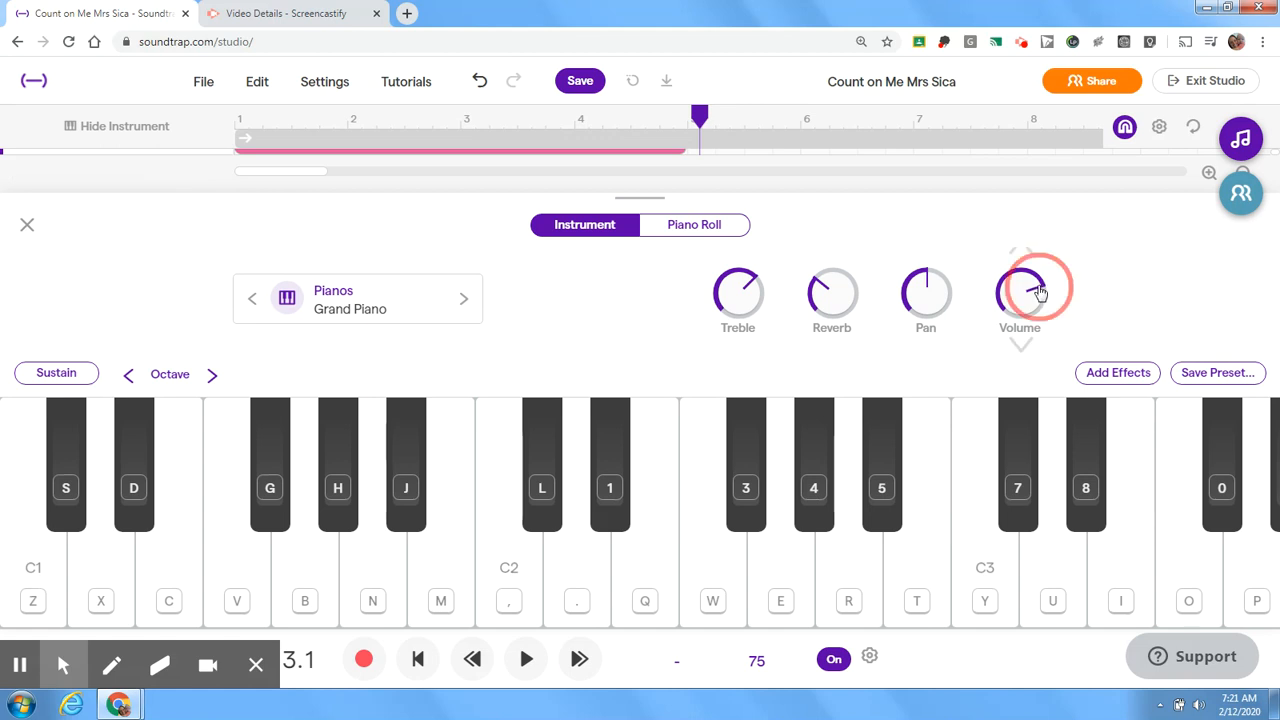
click(1036, 289)
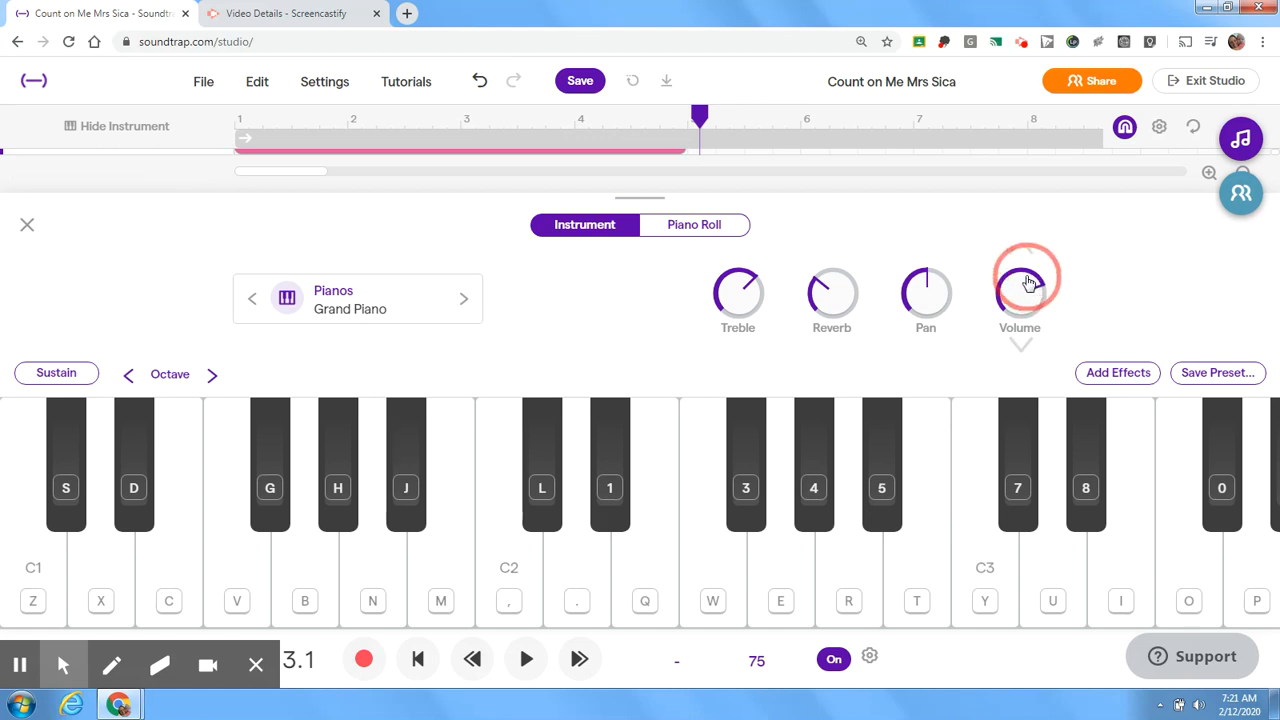
click(1035, 305)
drag(1025, 330, 1022, 344)
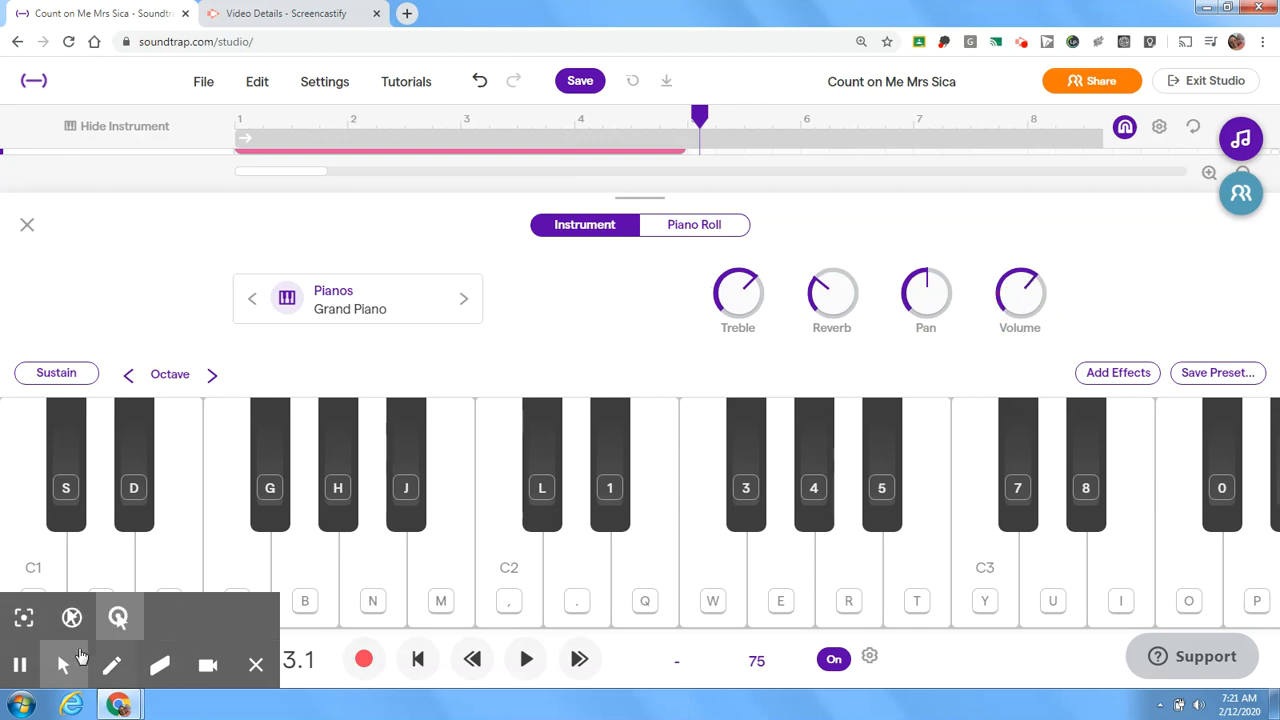
click(20, 665)
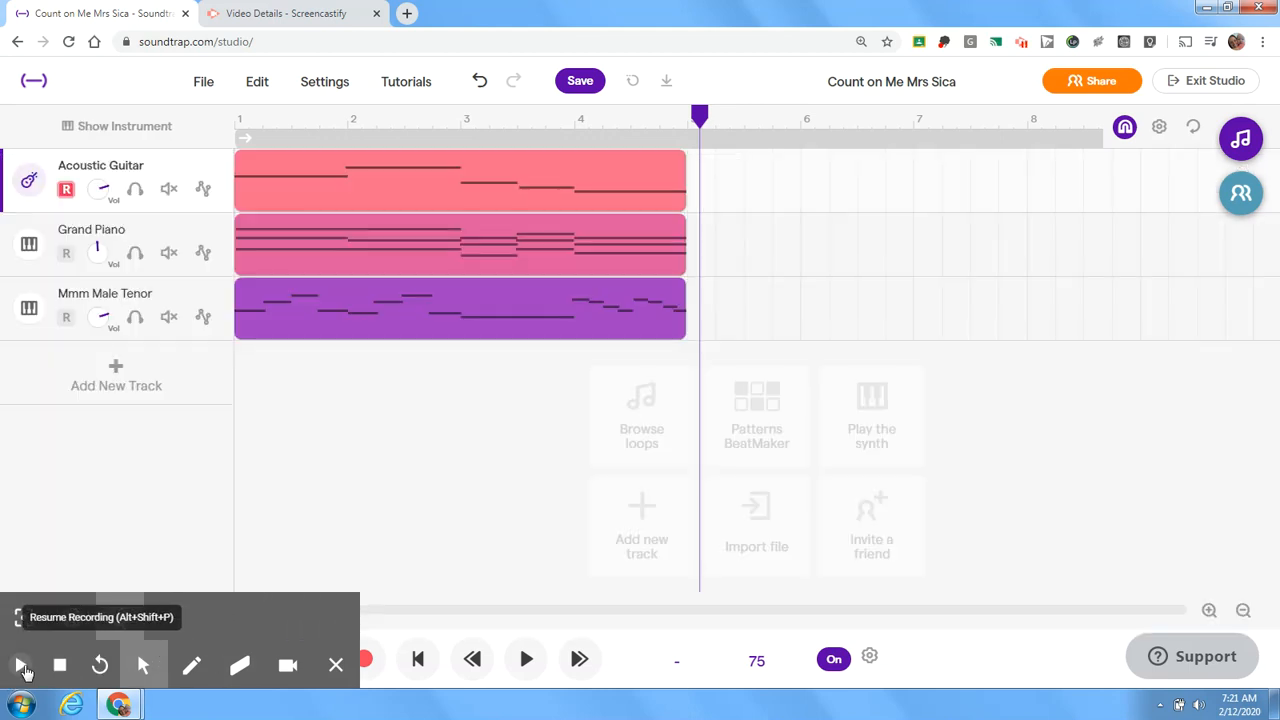
click(22, 667)
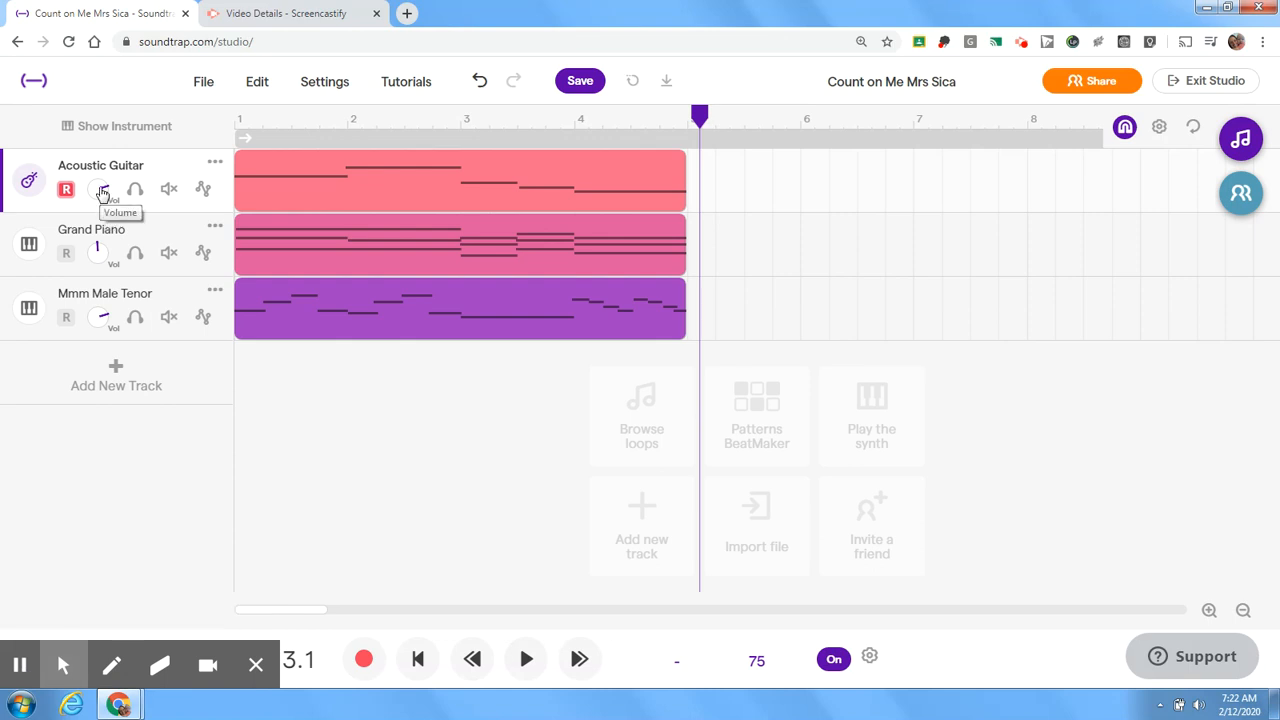
Lower the Acoustic Guitar's volume to about halfway in its instrument settings, closing the instrument view when done
click(28, 182)
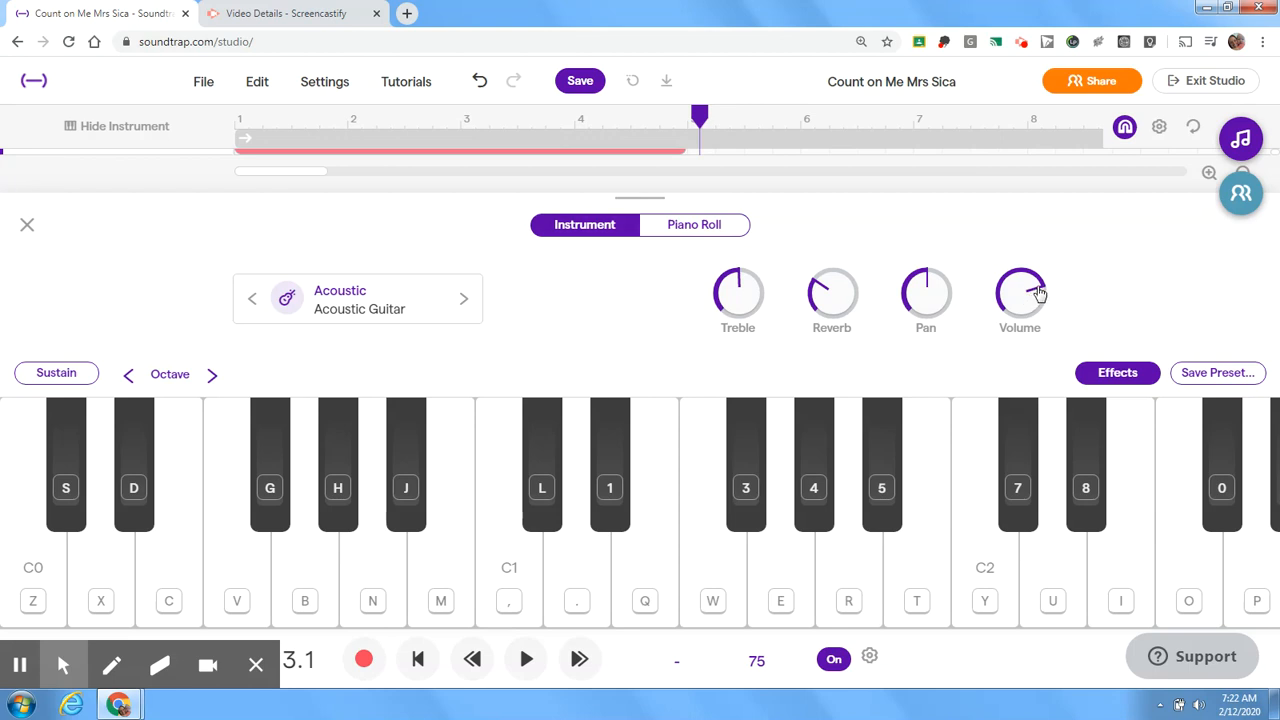
click(1039, 291)
drag(1039, 291, 958, 298)
click(27, 227)
Play the song from the beginning through measure 4 to check the balance between the three tracks
drag(699, 118, 209, 123)
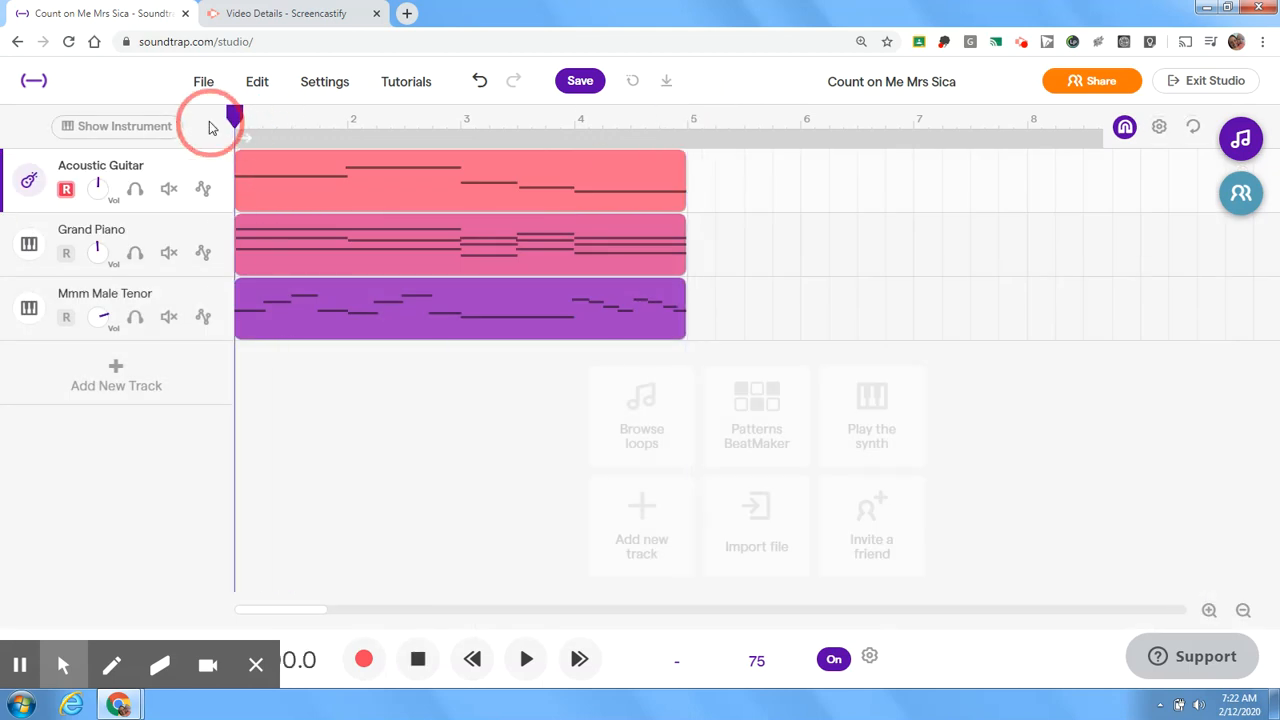
click(527, 660)
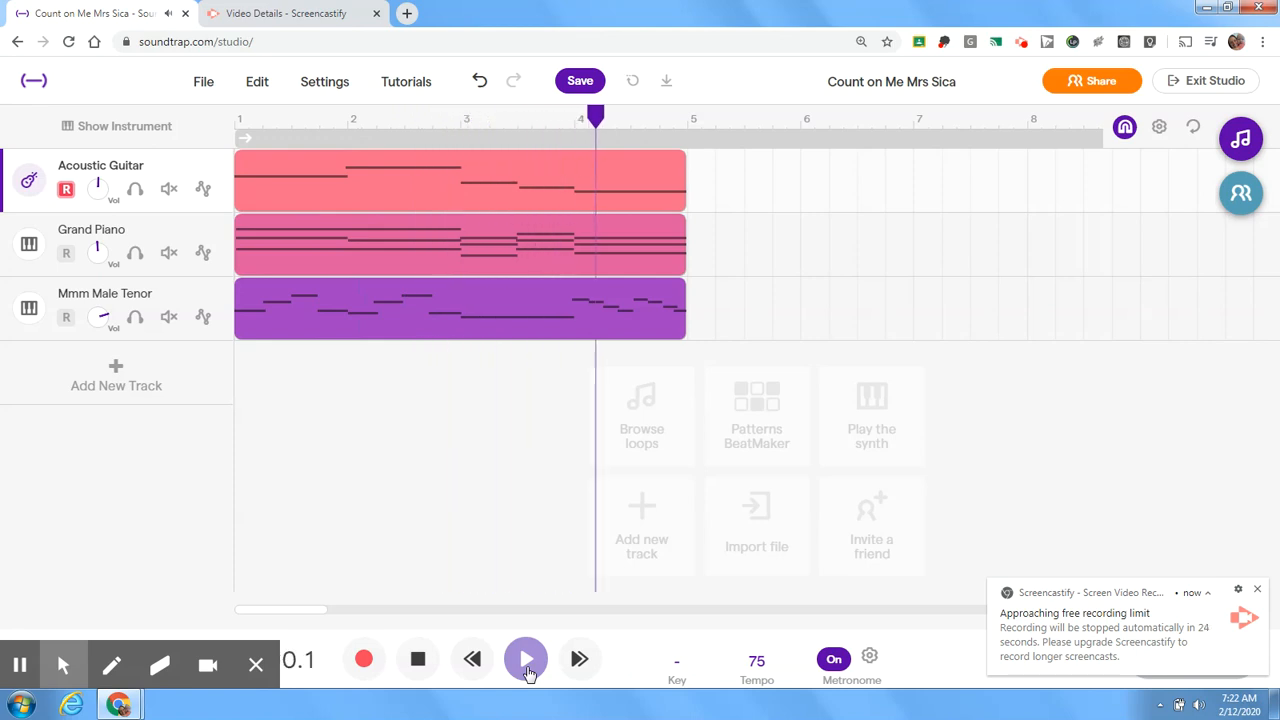
click(418, 659)
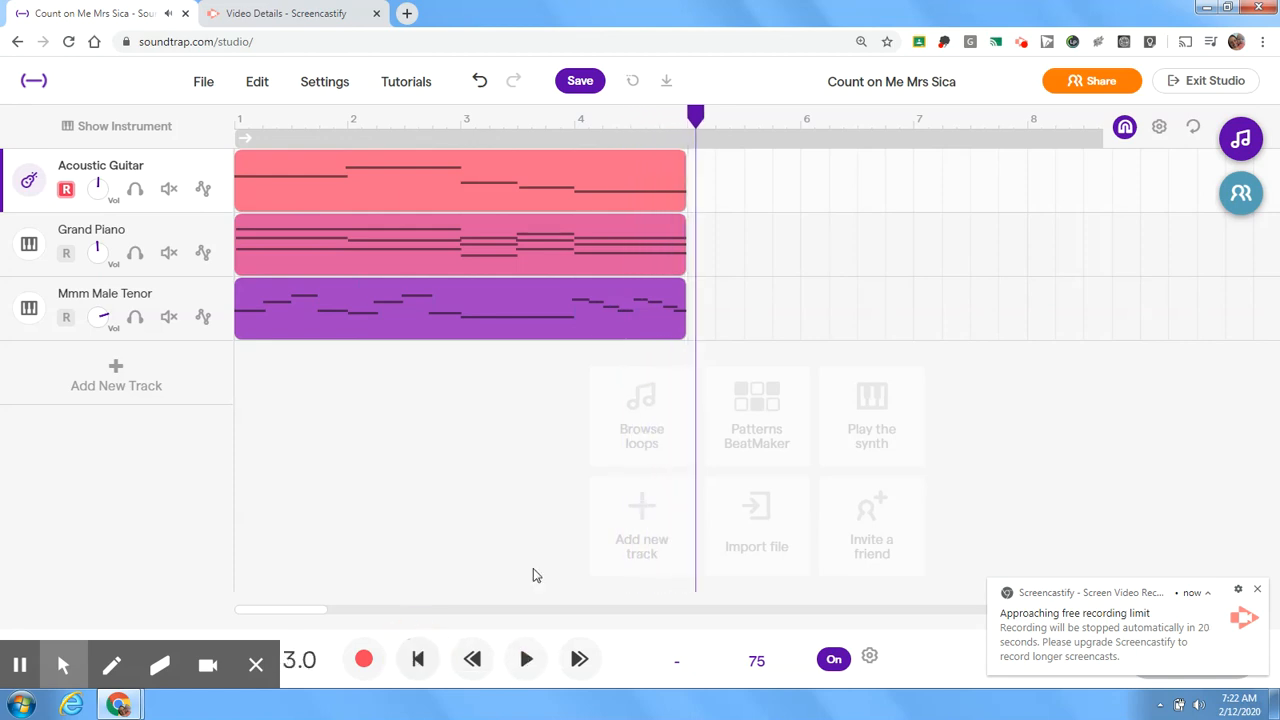
Loop the Acoustic Guitar and Grand Piano regions from measure 5 to near the end of measure 8
drag(676, 161, 1099, 182)
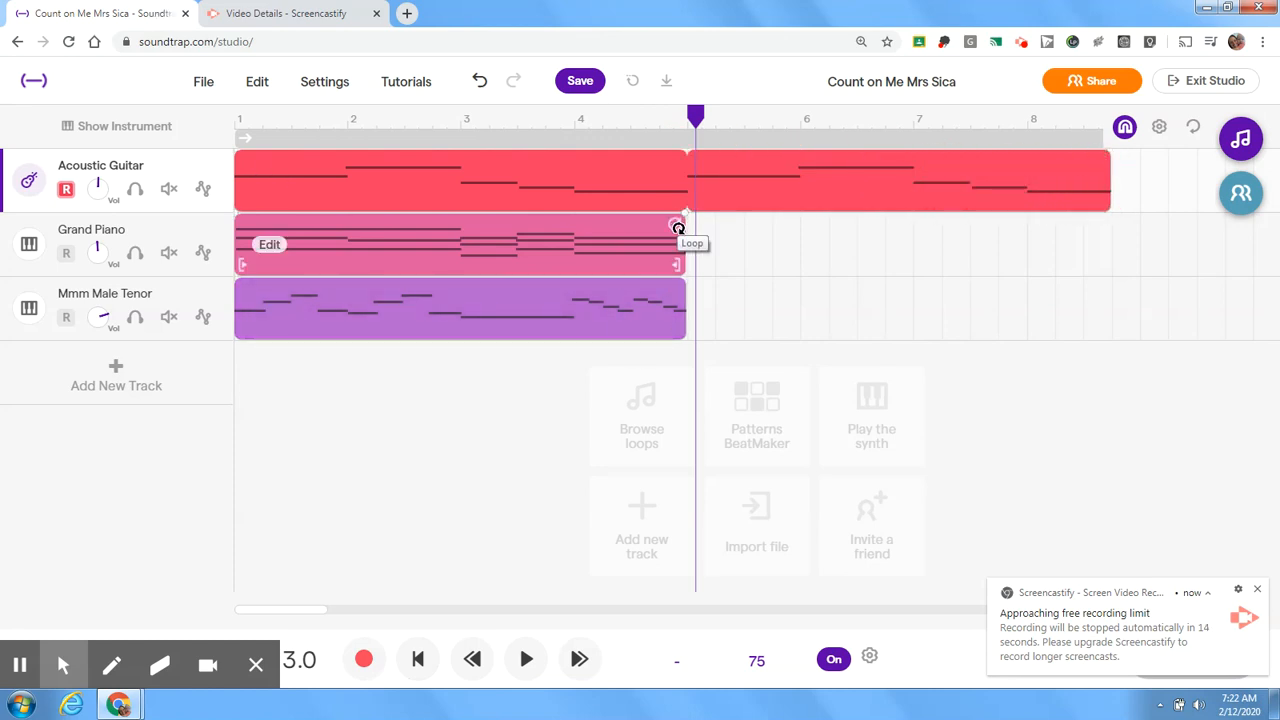
drag(678, 228, 1098, 235)
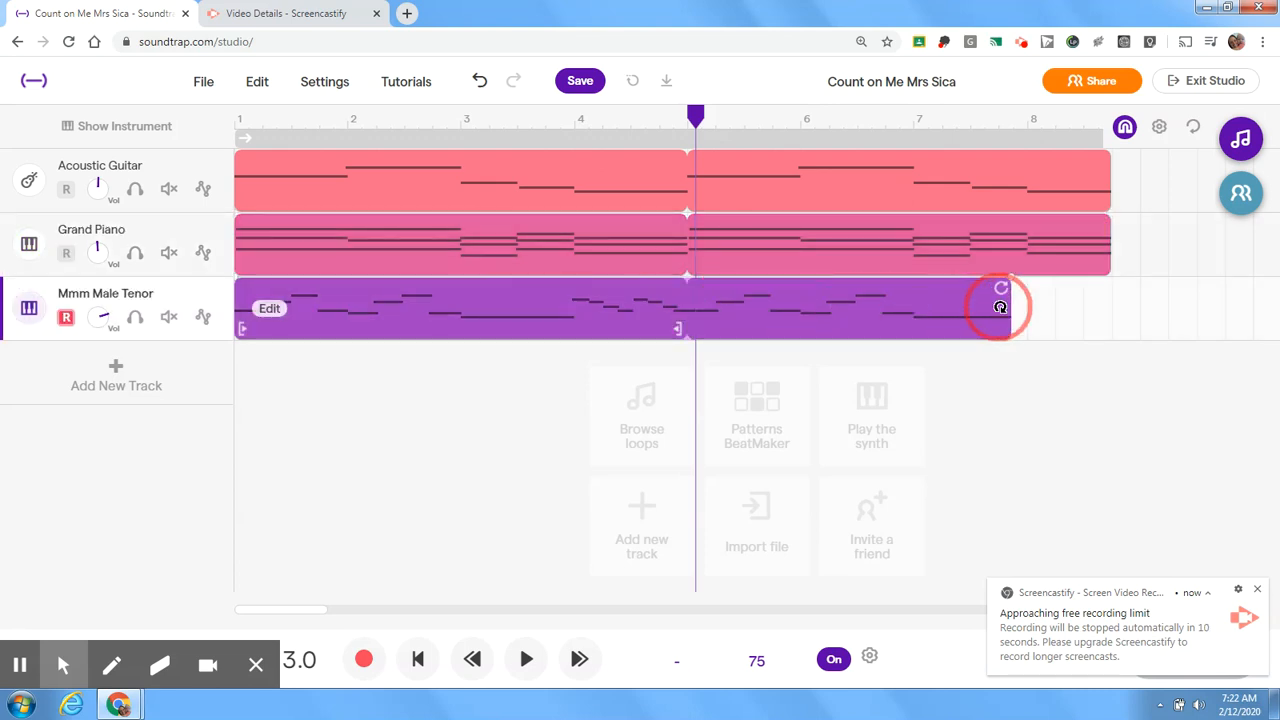